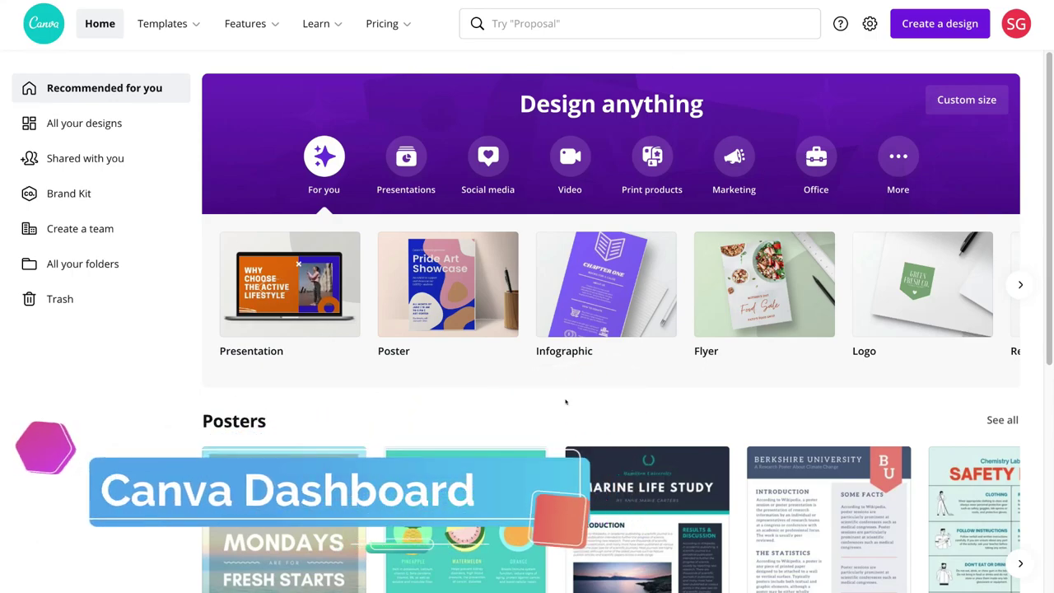
Look through the recommended template categories on the home page, from Posters to Instagram Stories
{"action": "scroll", "coordinate": [566, 402], "scroll_direction": "down", "scroll_amount": 5}
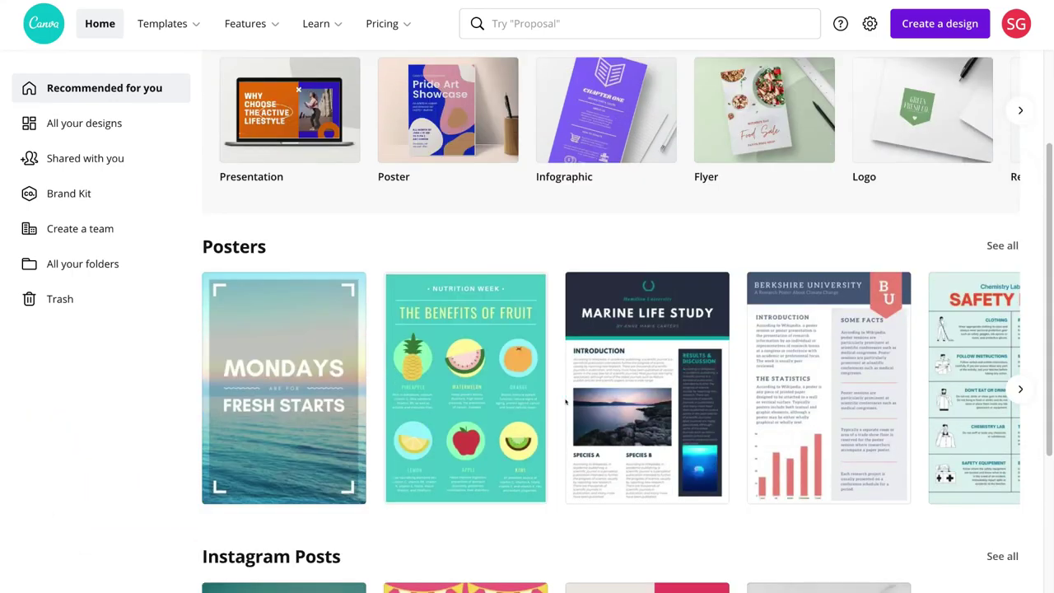
{"action": "scroll", "coordinate": [562, 401], "scroll_direction": "down", "scroll_amount": 6}
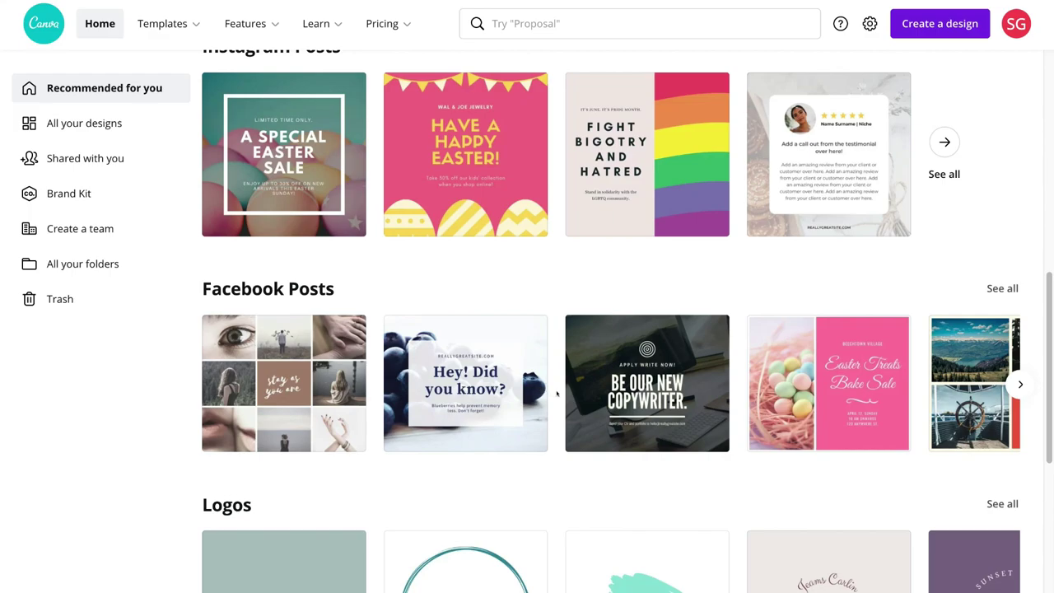
{"action": "scroll", "coordinate": [556, 394], "scroll_direction": "down", "scroll_amount": 5}
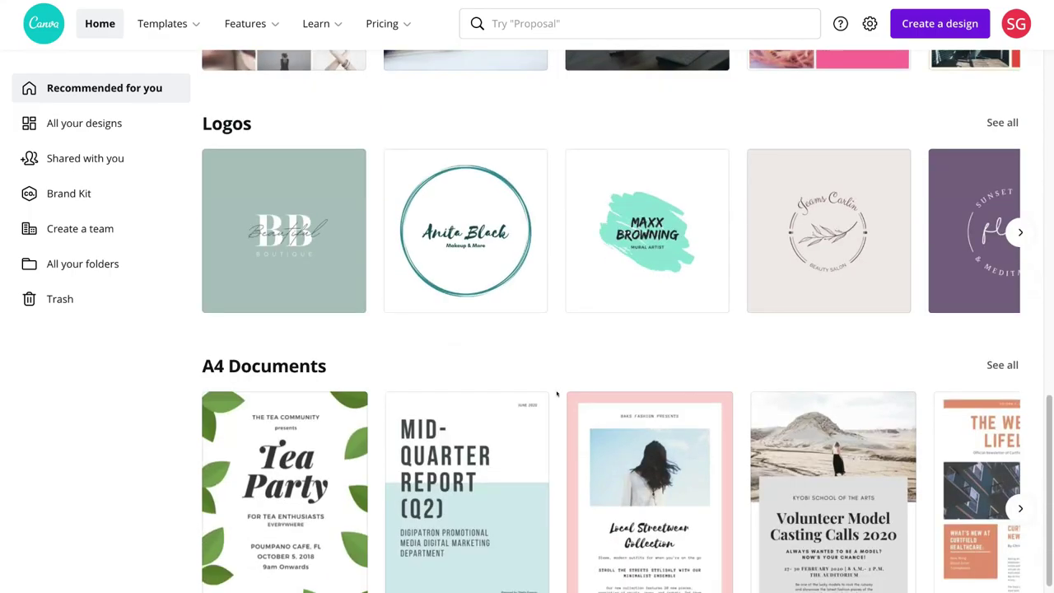
{"action": "scroll", "coordinate": [557, 394], "scroll_direction": "down", "scroll_amount": 5}
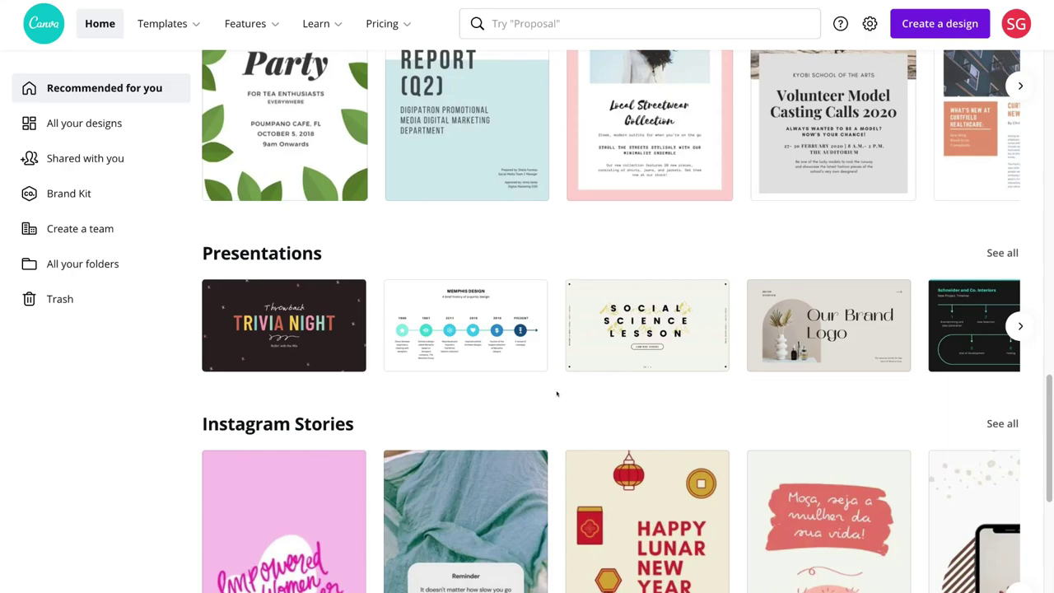
{"action": "scroll", "coordinate": [556, 393], "scroll_direction": "up", "scroll_amount": 20}
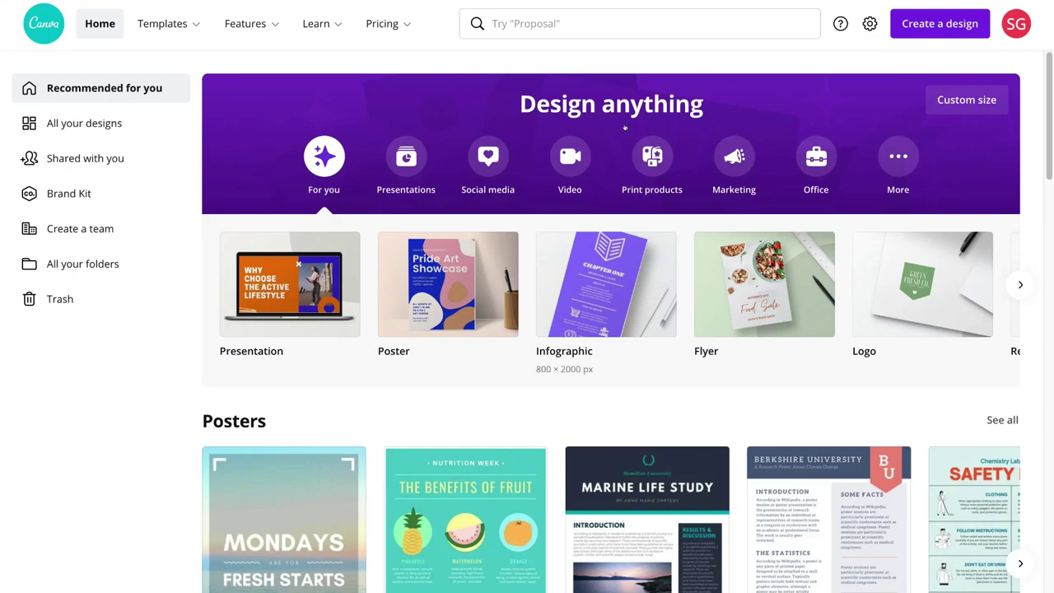
Examine the recent and suggested design types offered by the home page search, including the custom size and photo editing options
{"action": "left_click", "coordinate": [521, 30]}
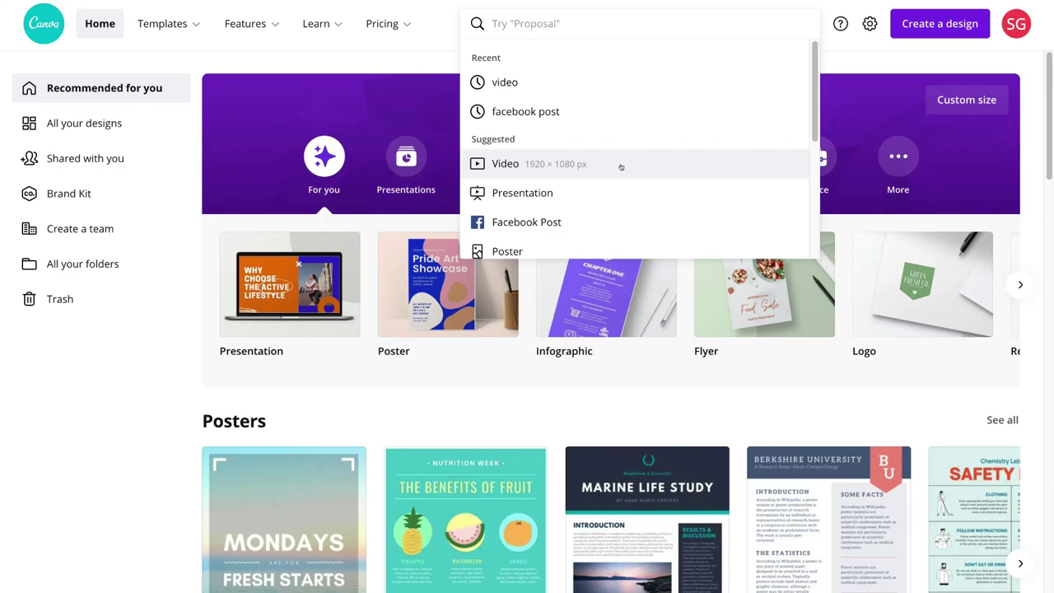
{"action": "scroll", "coordinate": [625, 182], "scroll_direction": "down", "scroll_amount": 1}
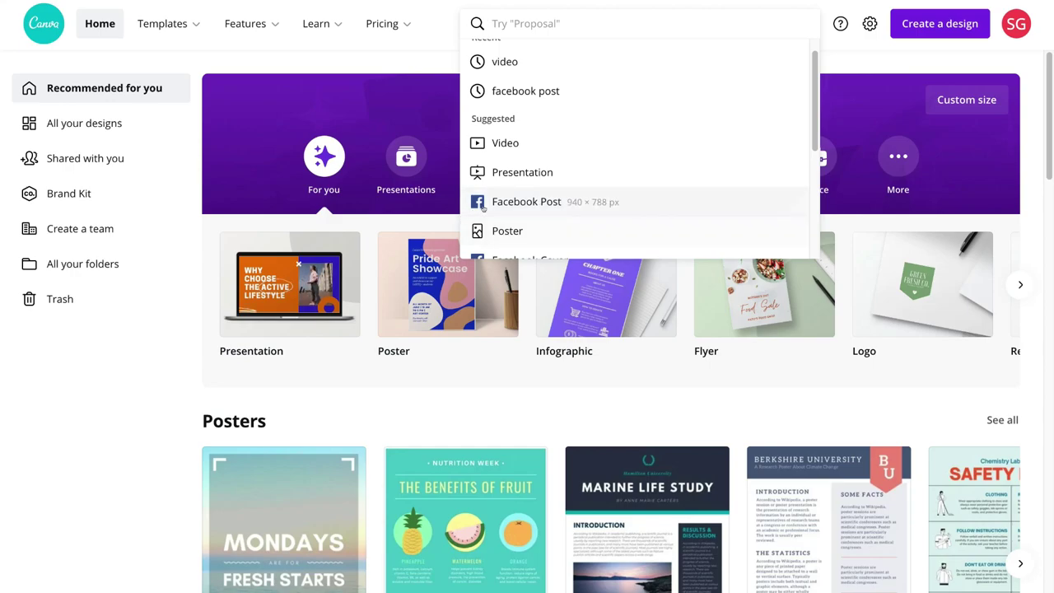
{"action": "scroll", "coordinate": [564, 210], "scroll_direction": "down", "scroll_amount": 1}
{"action": "scroll", "coordinate": [564, 211], "scroll_direction": "down", "scroll_amount": 1}
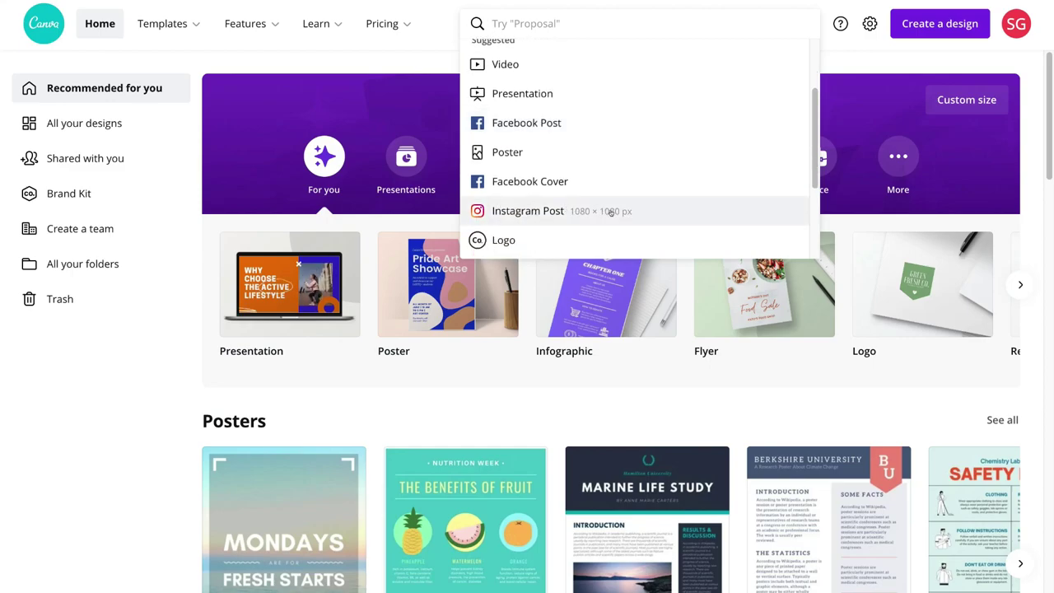
{"action": "scroll", "coordinate": [578, 211], "scroll_direction": "down", "scroll_amount": 1}
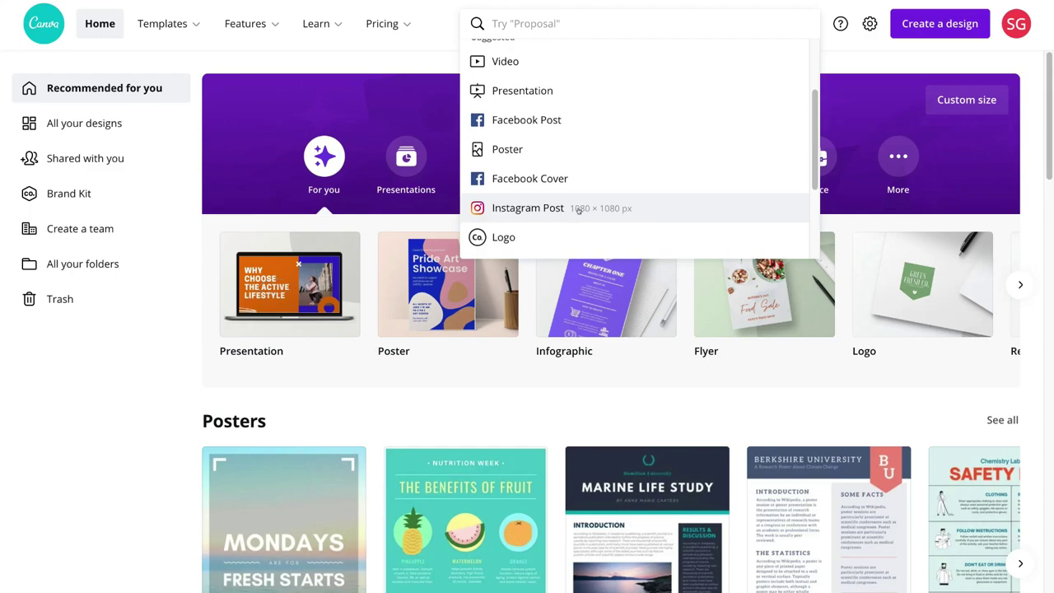
{"action": "scroll", "coordinate": [579, 211], "scroll_direction": "down", "scroll_amount": 2}
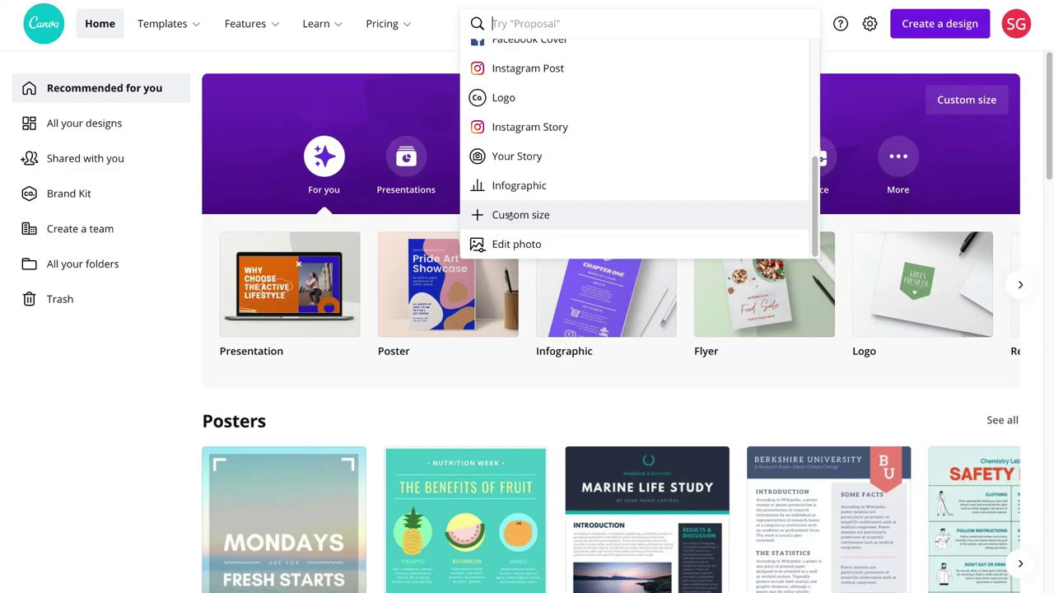
{"action": "left_click", "coordinate": [1010, 211]}
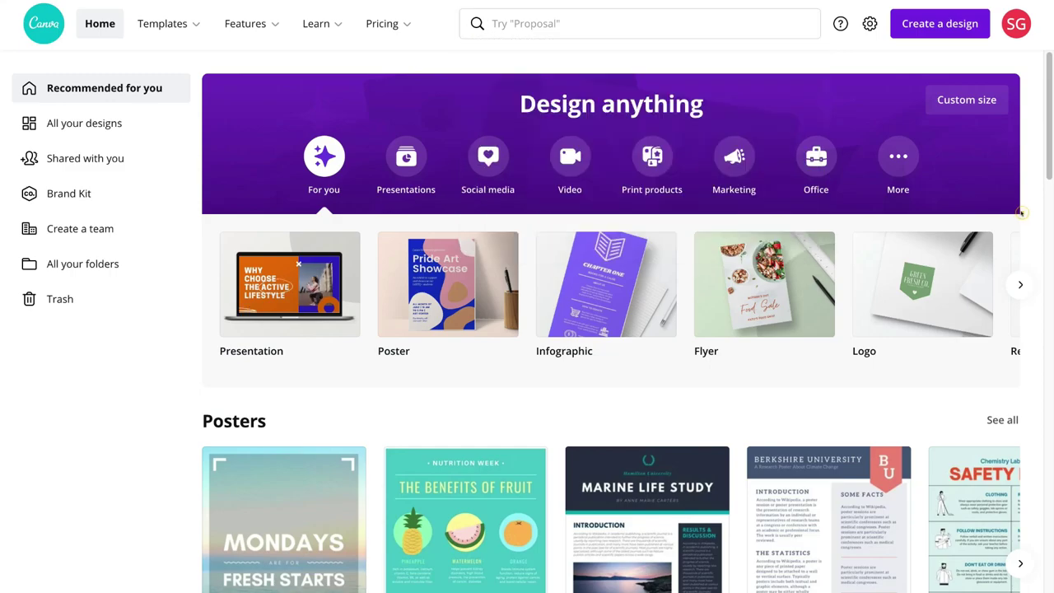
Open the custom size settings for a new design and check the available units, keeping px selected
{"action": "left_click", "coordinate": [969, 99]}
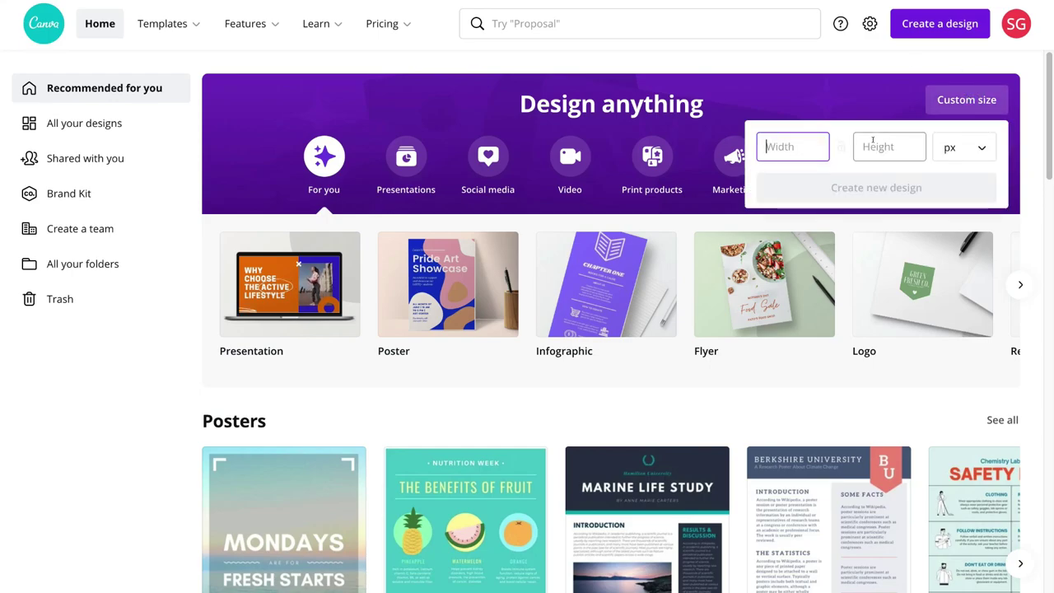
{"action": "left_click", "coordinate": [981, 148]}
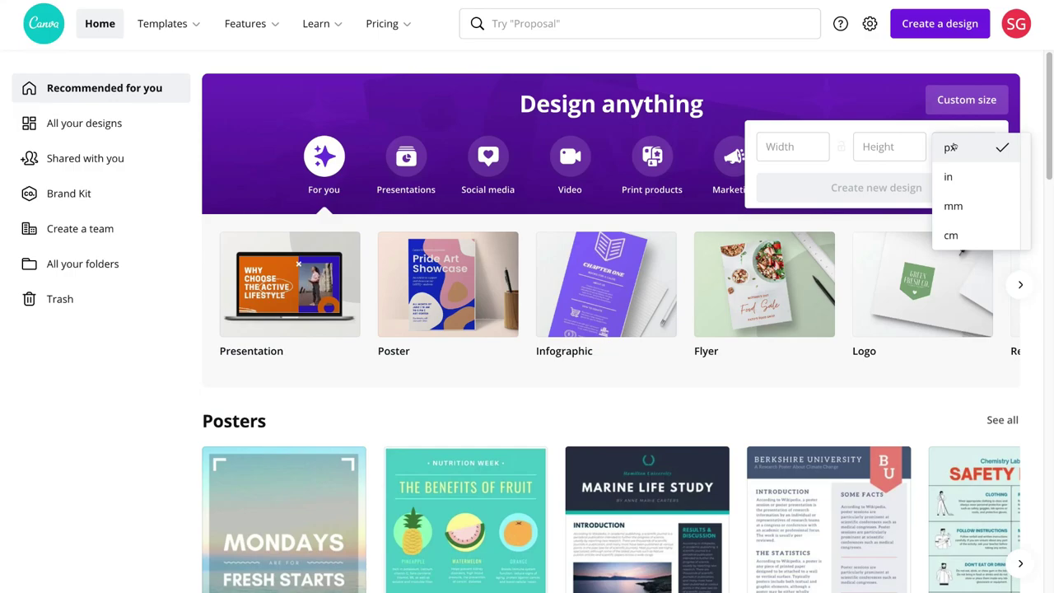
{"action": "left_click", "coordinate": [953, 147]}
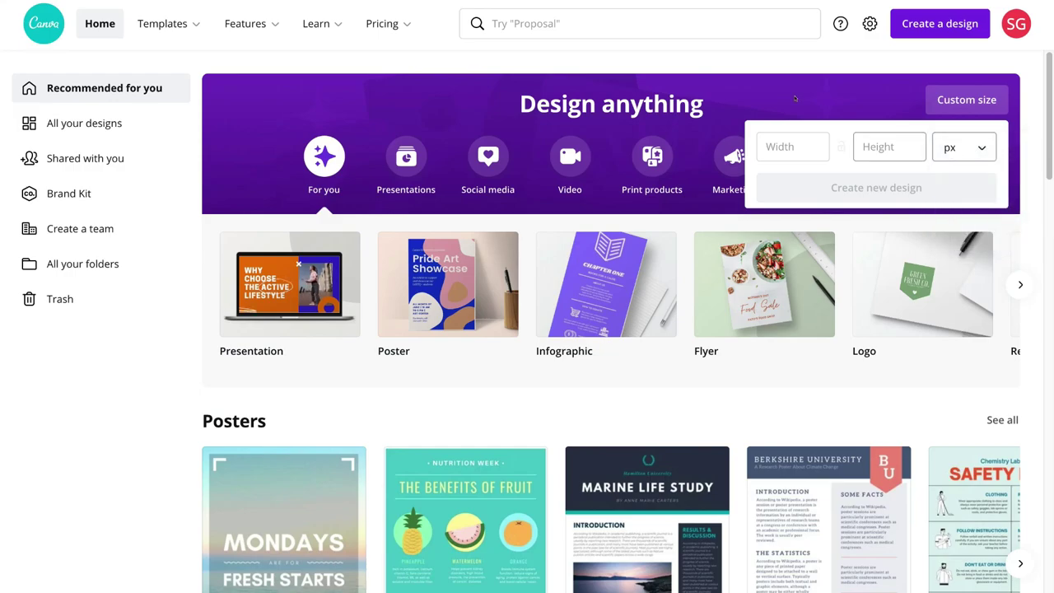
Open the suggested Video template collection and examine the template previews for their length and free or paid status
{"action": "left_click", "coordinate": [560, 23]}
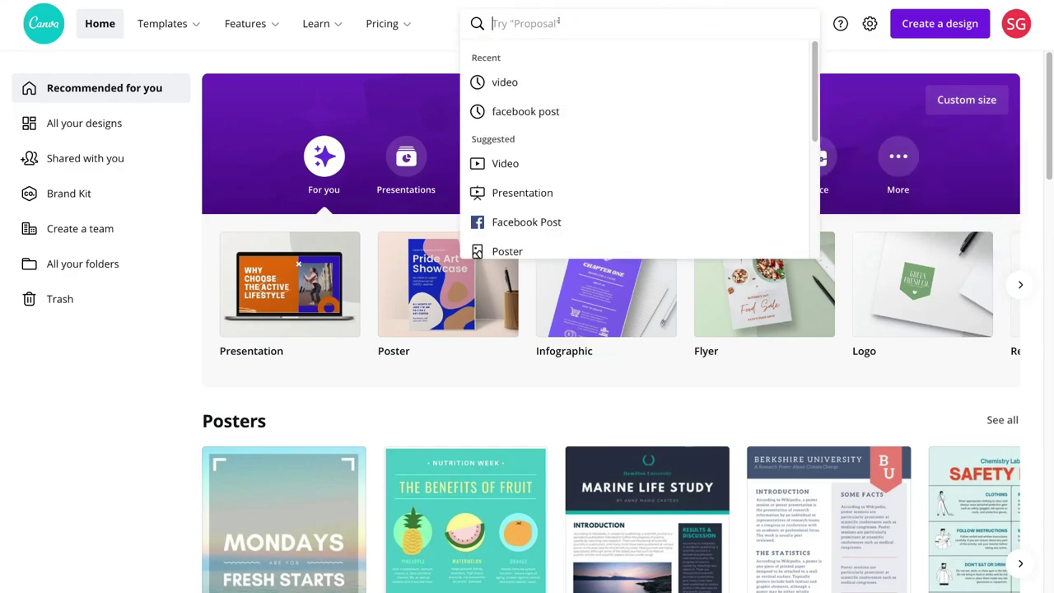
{"action": "left_click", "coordinate": [509, 161]}
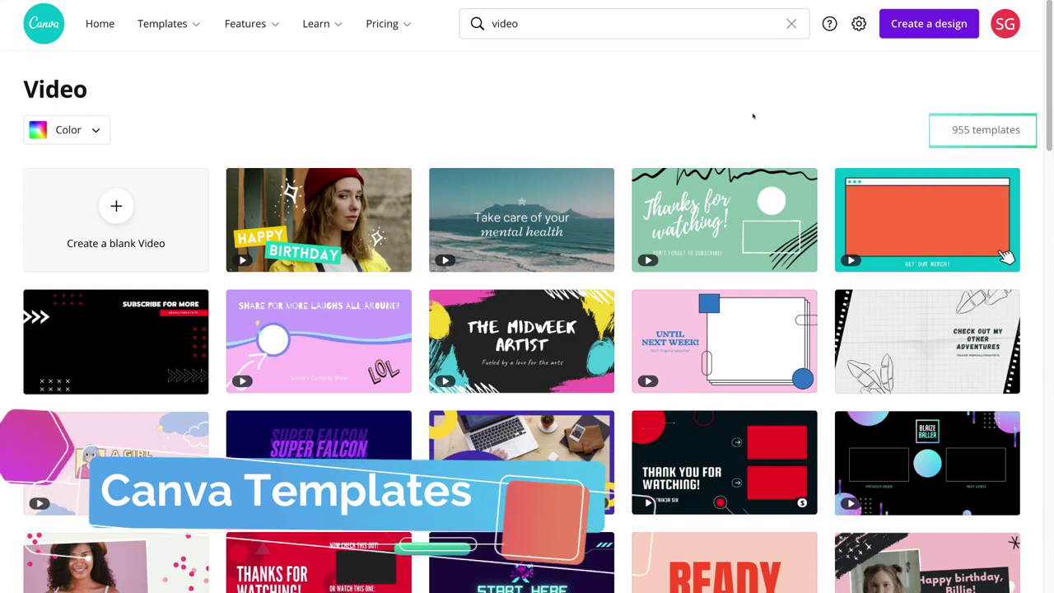
{"action": "mouse_move", "coordinate": [721, 213]}
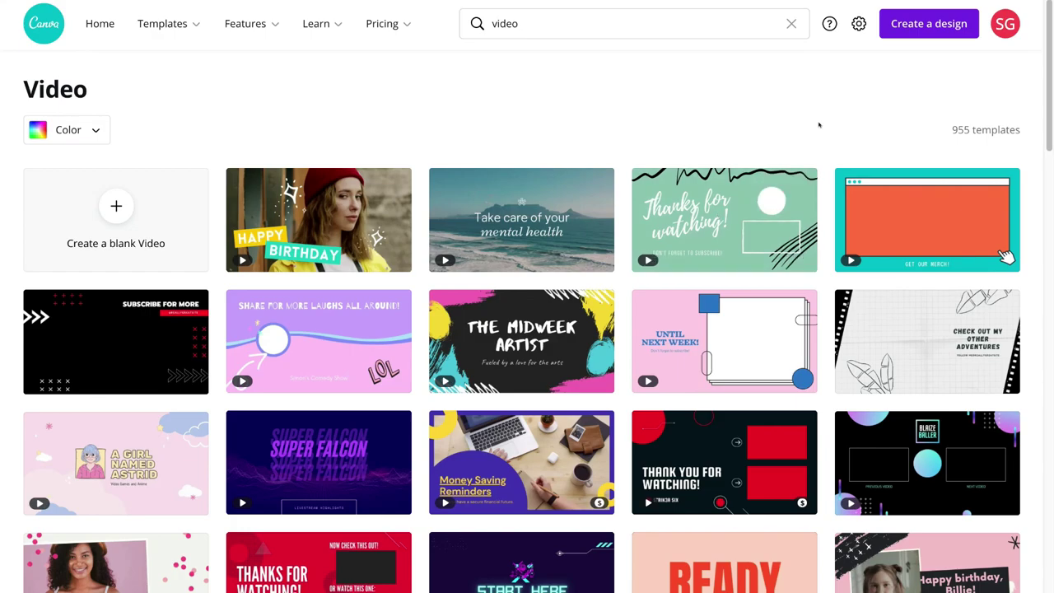
{"action": "mouse_move", "coordinate": [693, 327]}
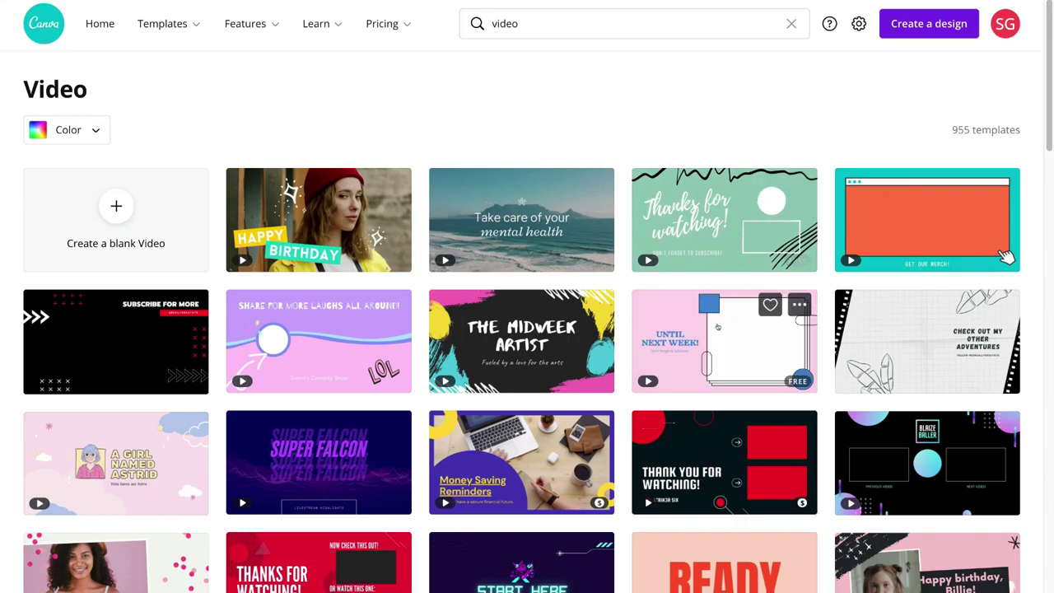
{"action": "mouse_move", "coordinate": [525, 349]}
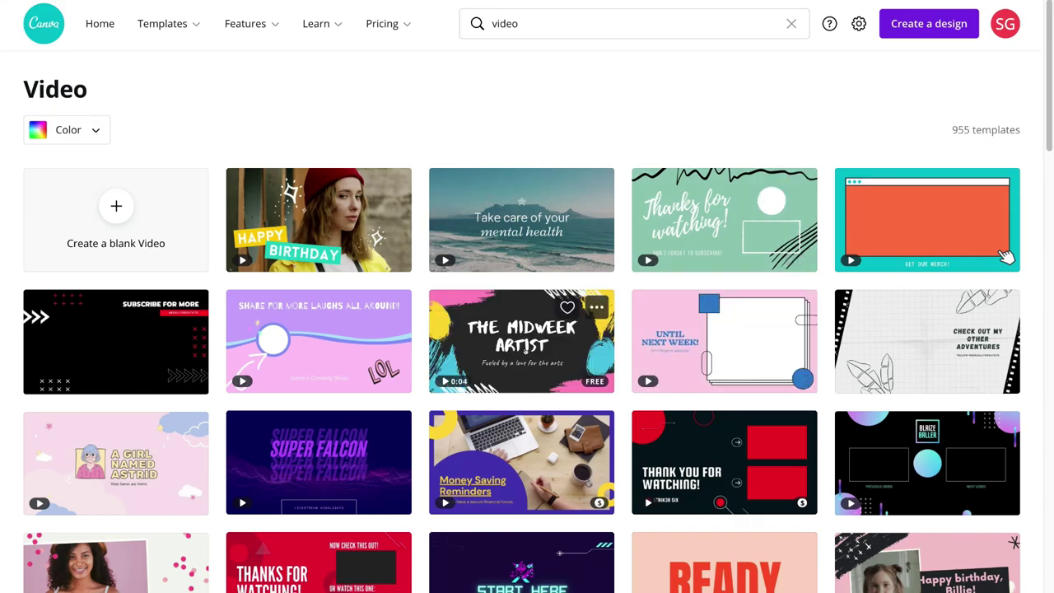
{"action": "mouse_move", "coordinate": [695, 349]}
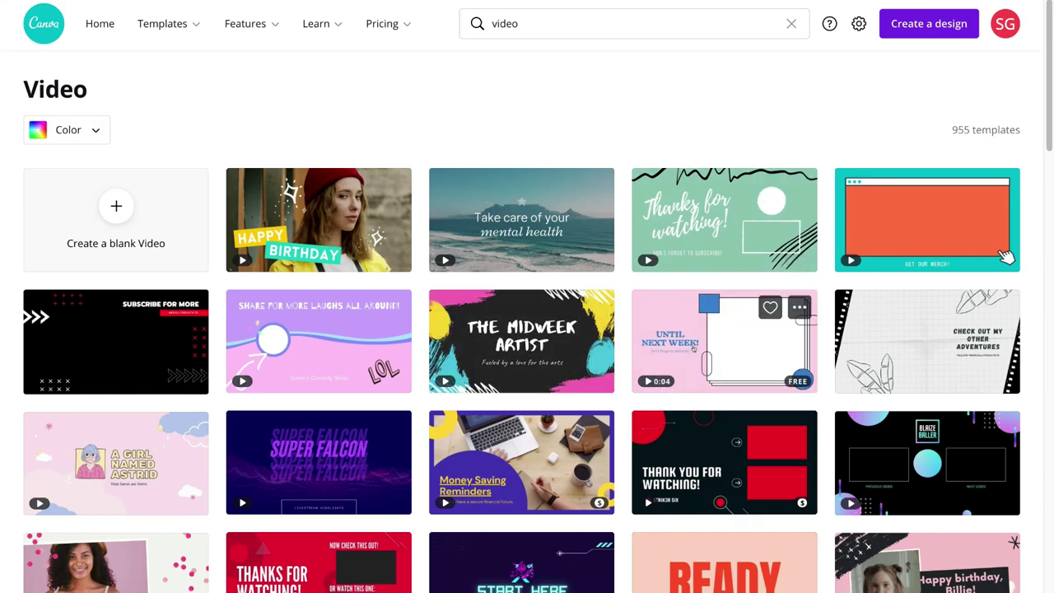
{"action": "mouse_move", "coordinate": [522, 452]}
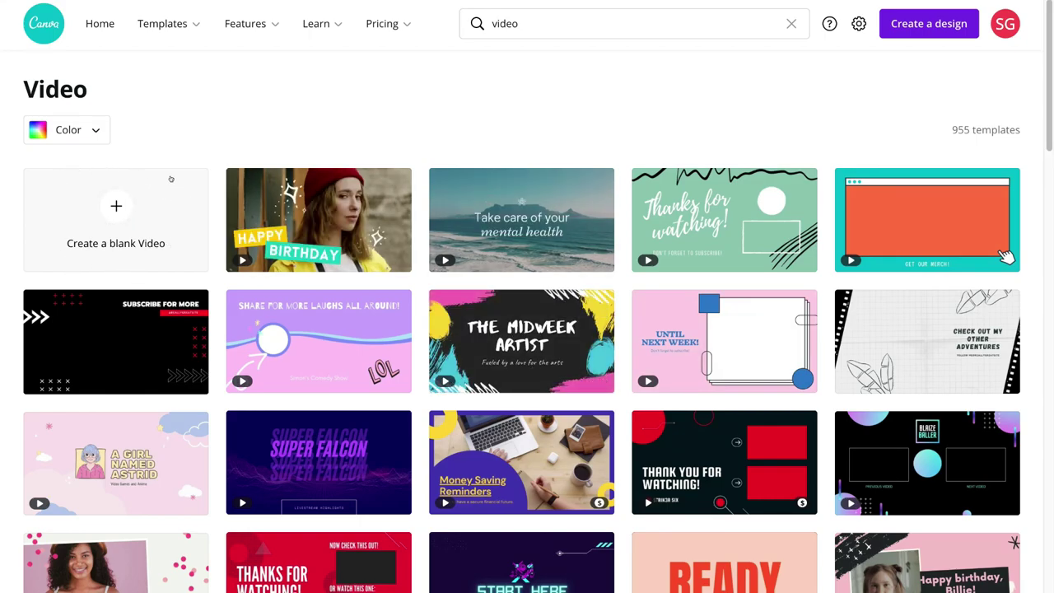
{"action": "mouse_move", "coordinate": [318, 219]}
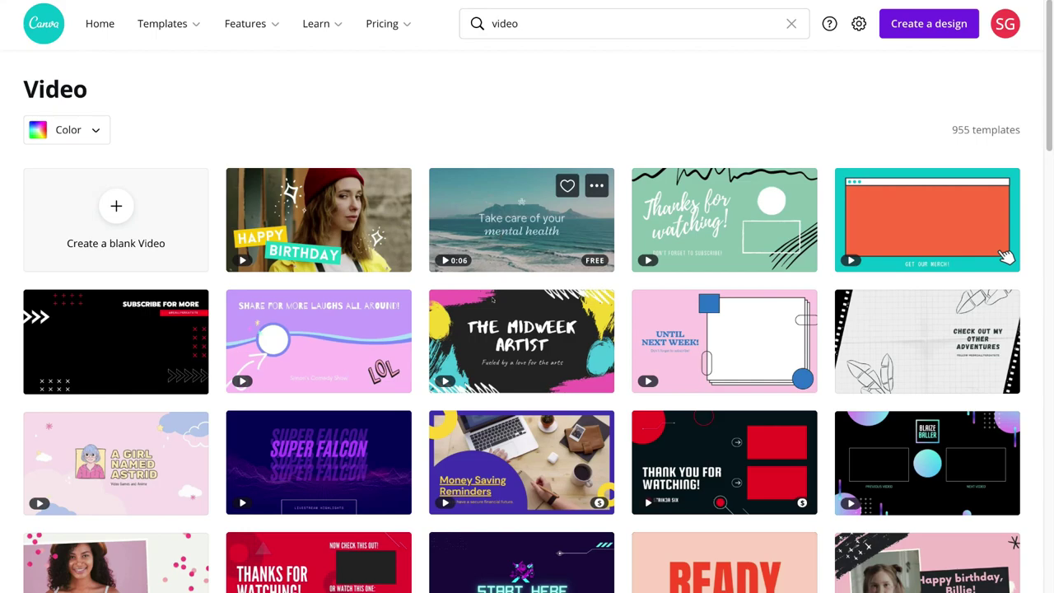
{"action": "mouse_move", "coordinate": [363, 338]}
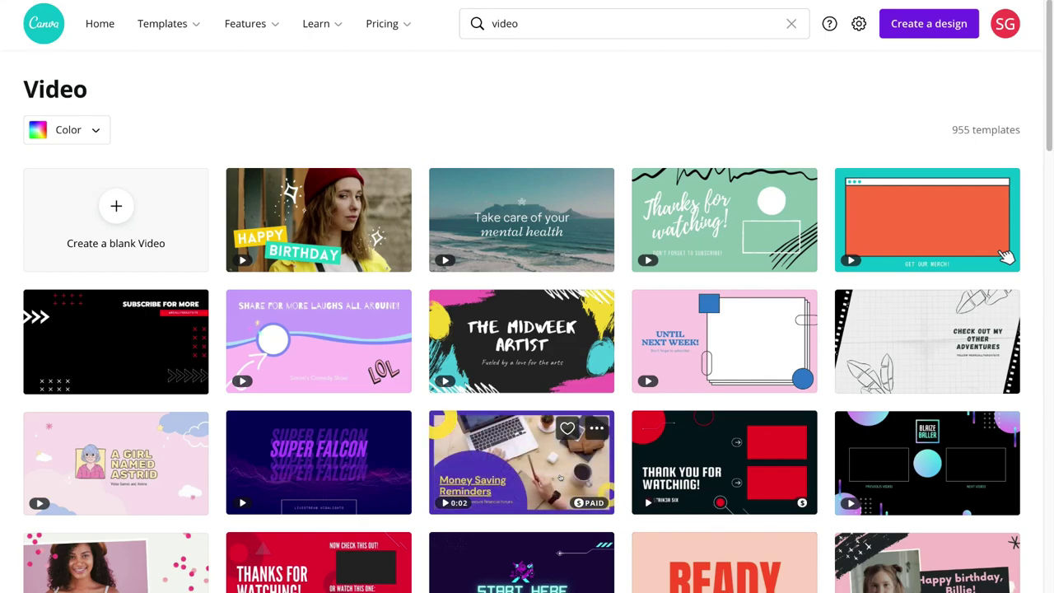
{"action": "mouse_move", "coordinate": [534, 347]}
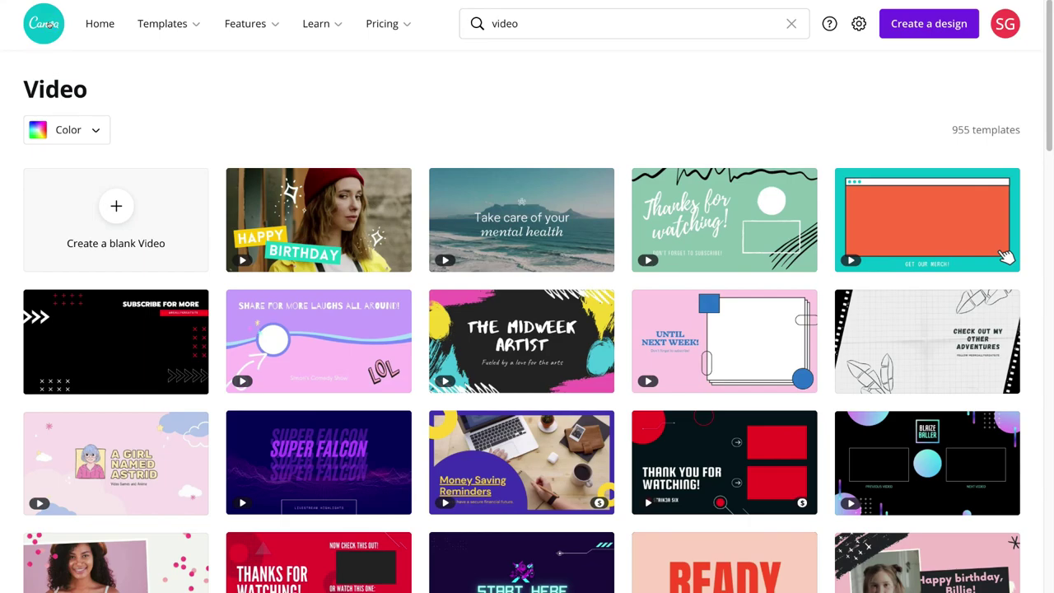
Return to the home page, find the suggested Facebook Post design type and create a blank Facebook Post
{"action": "left_click", "coordinate": [50, 24]}
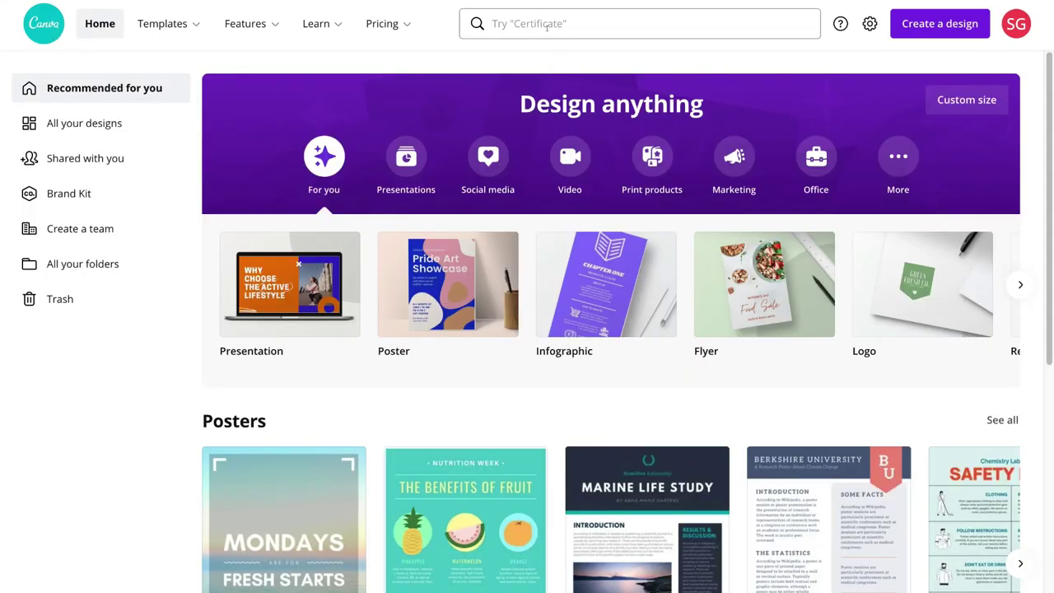
{"action": "left_click", "coordinate": [548, 27]}
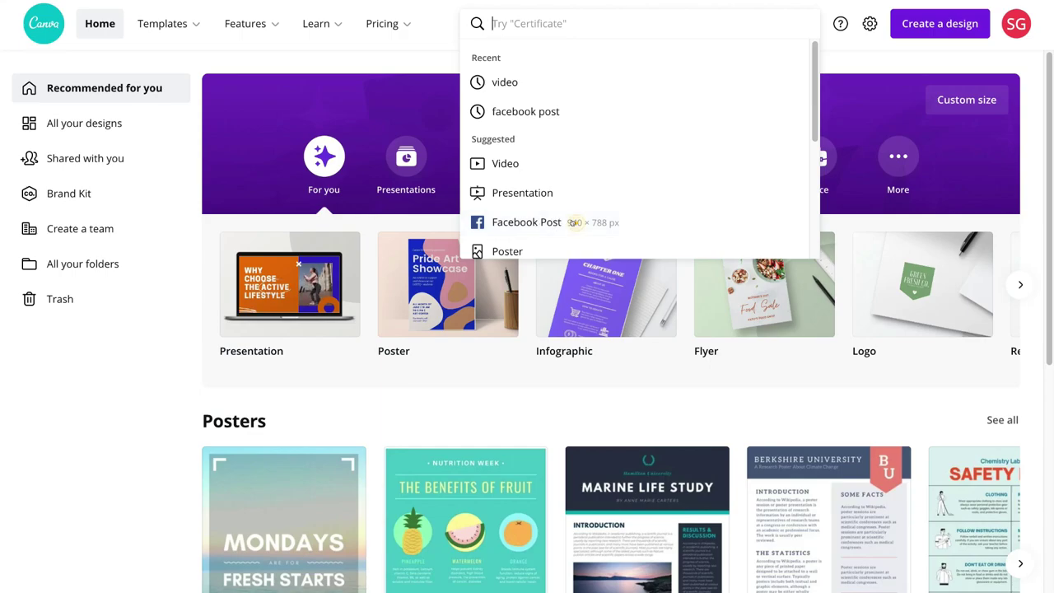
{"action": "left_click", "coordinate": [570, 222]}
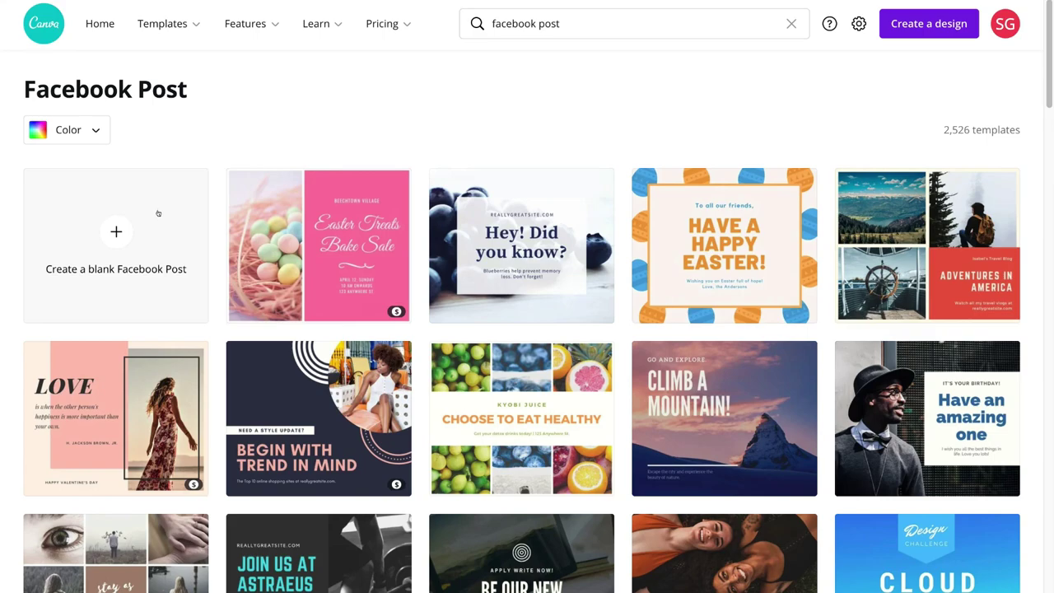
{"action": "left_click", "coordinate": [149, 259]}
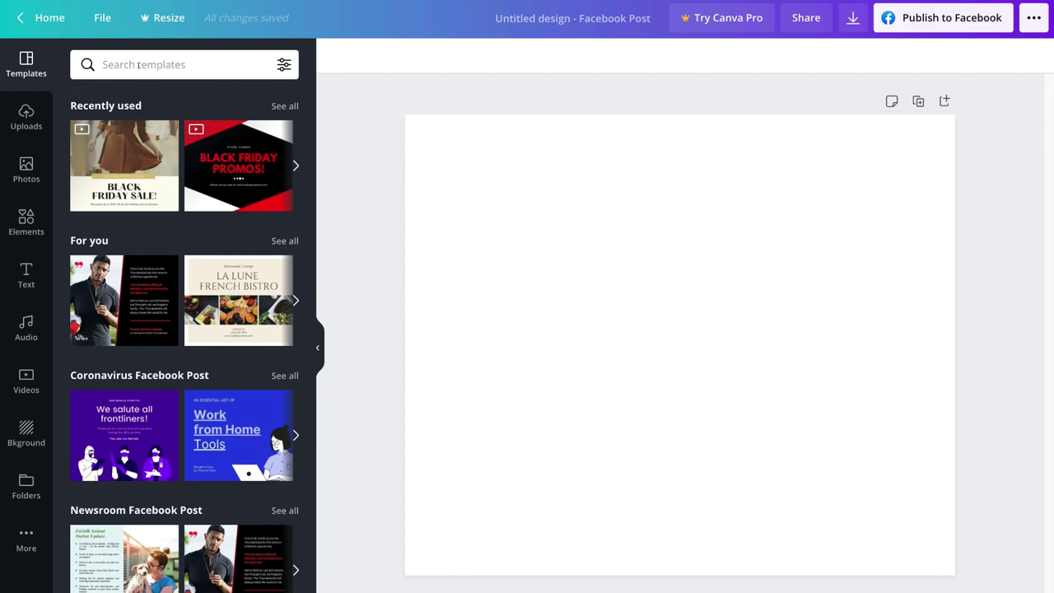
Search the templates for "video ads" and apply the free "Black Friday Sale!" video template with the brown dress to the blank page
{"action": "left_click", "coordinate": [138, 65]}
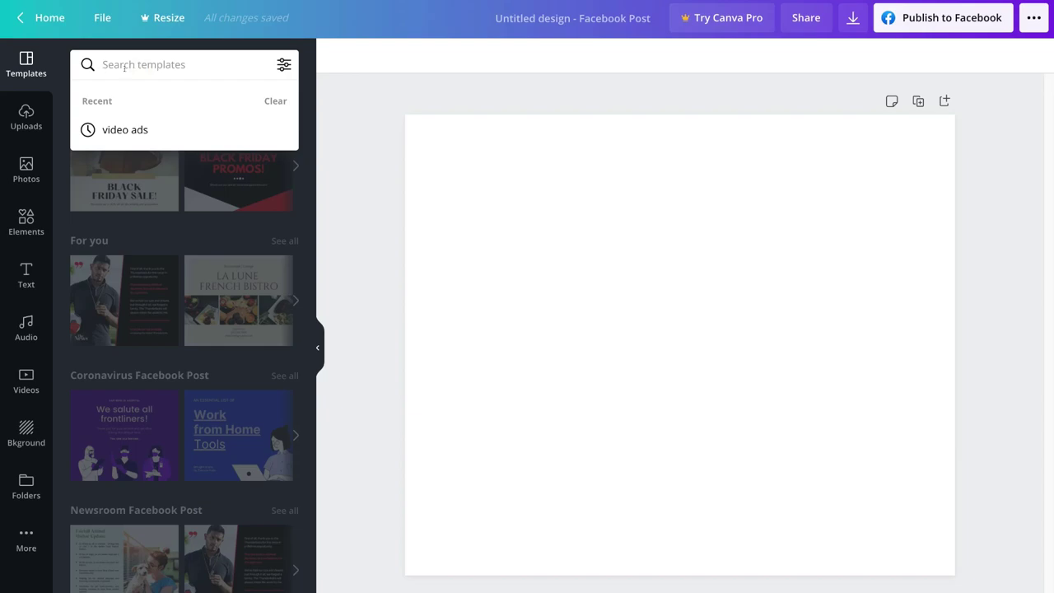
{"action": "left_click", "coordinate": [127, 128]}
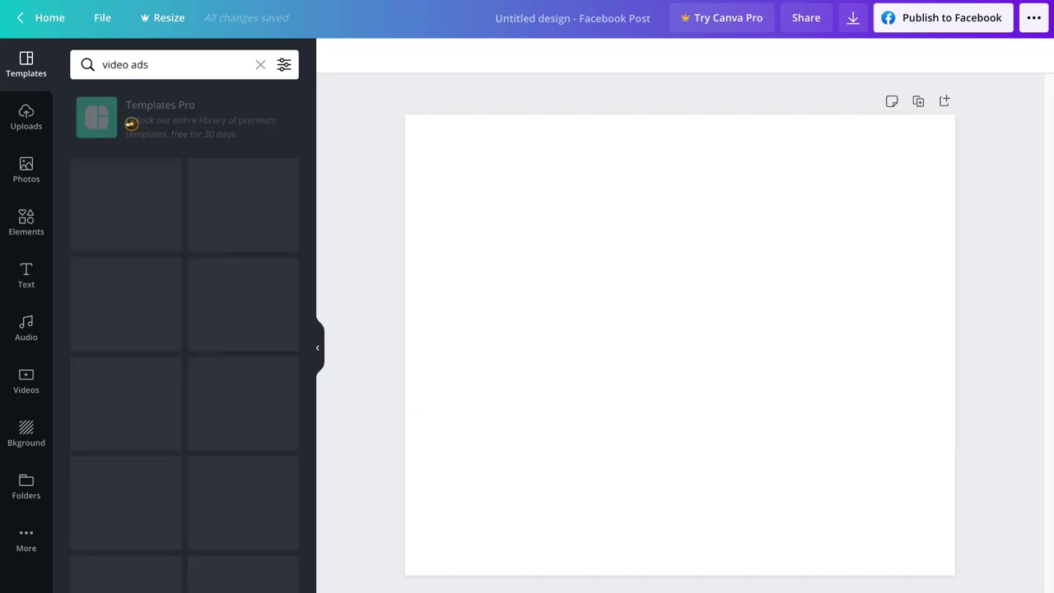
{"action": "scroll", "coordinate": [175, 232], "scroll_direction": "down", "scroll_amount": 3}
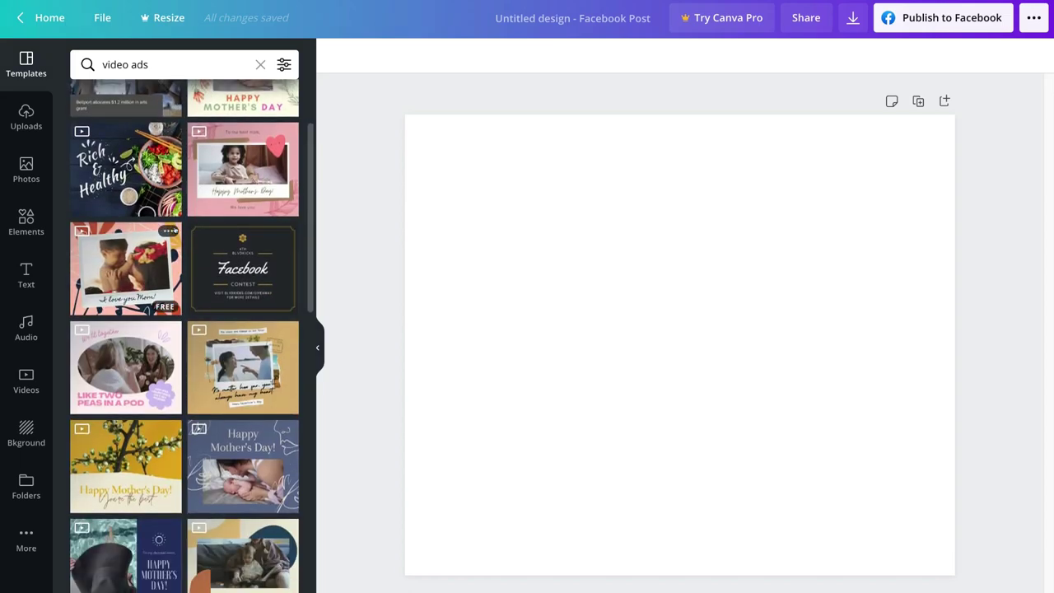
{"action": "scroll", "coordinate": [175, 232], "scroll_direction": "down", "scroll_amount": 1}
{"action": "scroll", "coordinate": [174, 232], "scroll_direction": "down", "scroll_amount": 6}
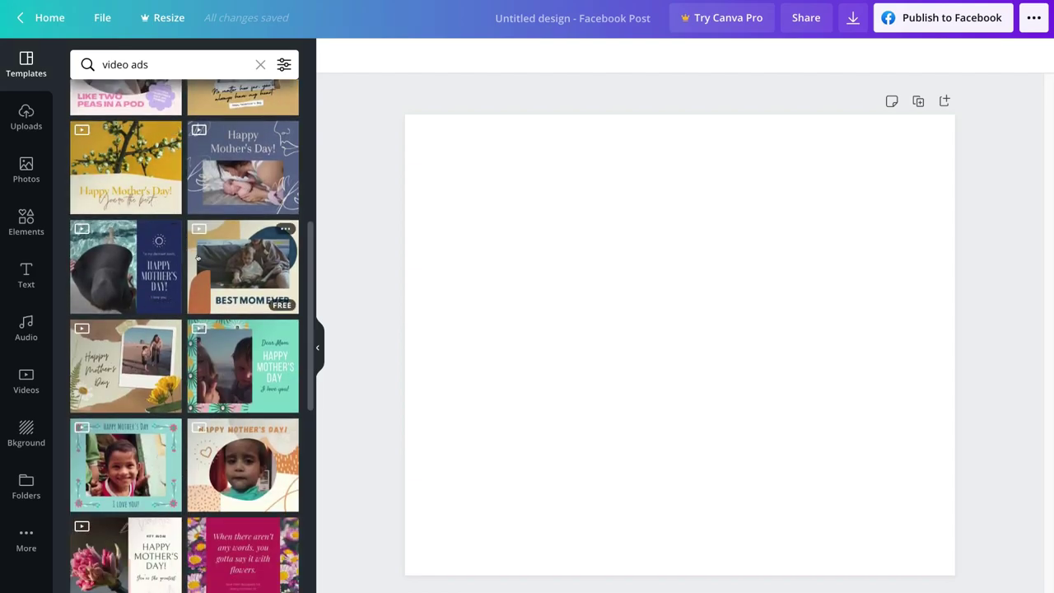
{"action": "scroll", "coordinate": [142, 329], "scroll_direction": "down", "scroll_amount": 1}
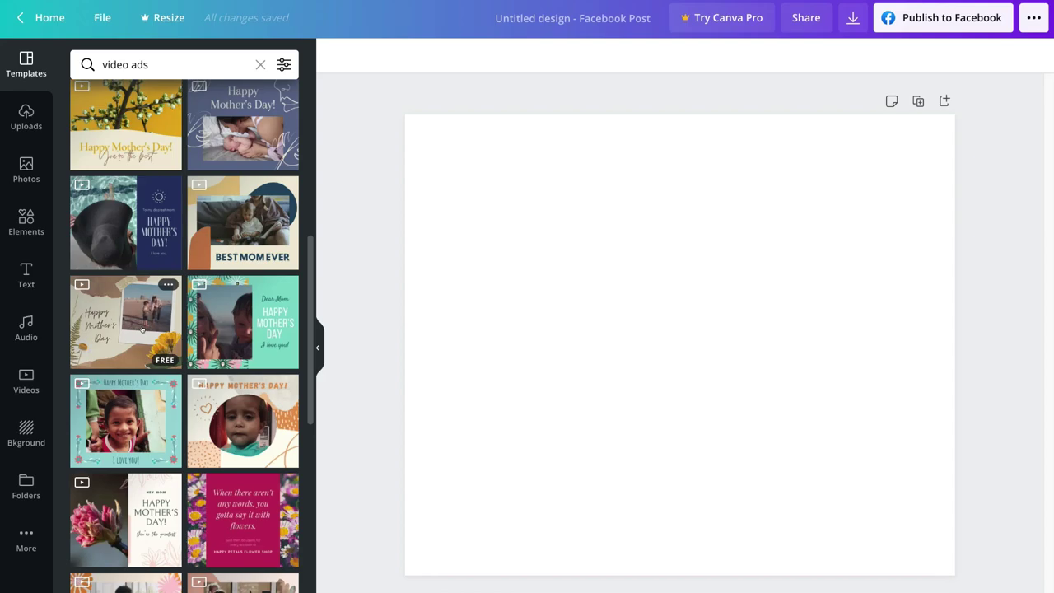
{"action": "scroll", "coordinate": [142, 329], "scroll_direction": "down", "scroll_amount": 9}
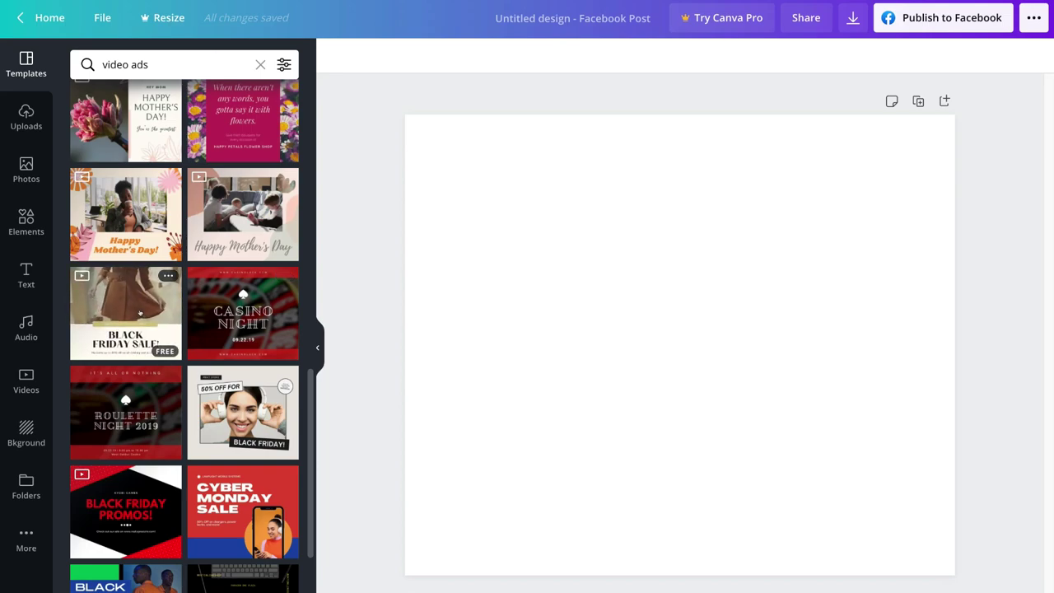
{"action": "left_click", "coordinate": [118, 309]}
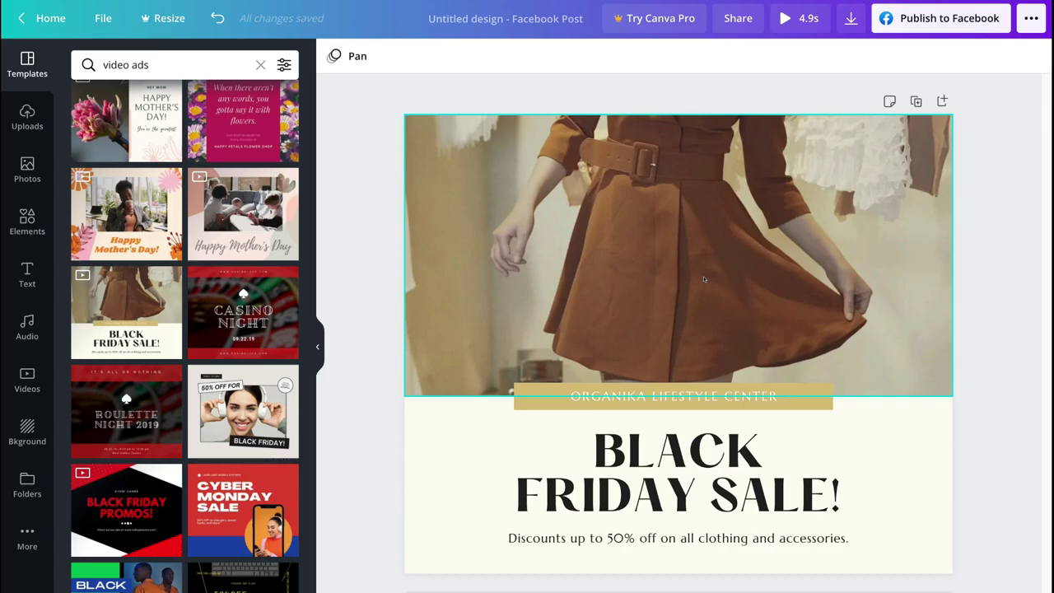
Preview the whole Facebook Post ad, return to the editor and play the dress video by itself
{"action": "left_click", "coordinate": [807, 20]}
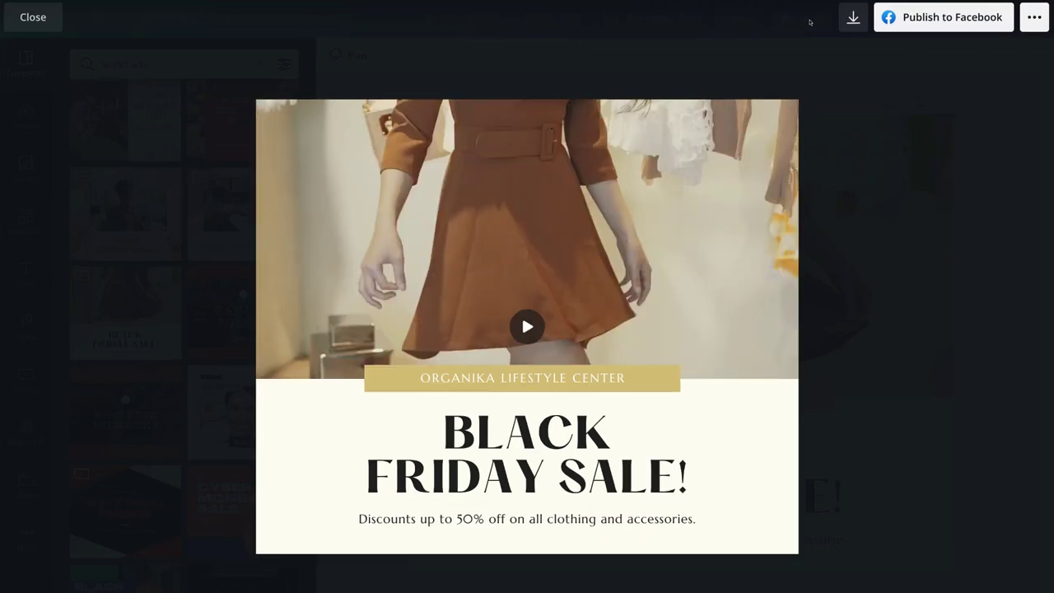
{"action": "left_click", "coordinate": [12, 11]}
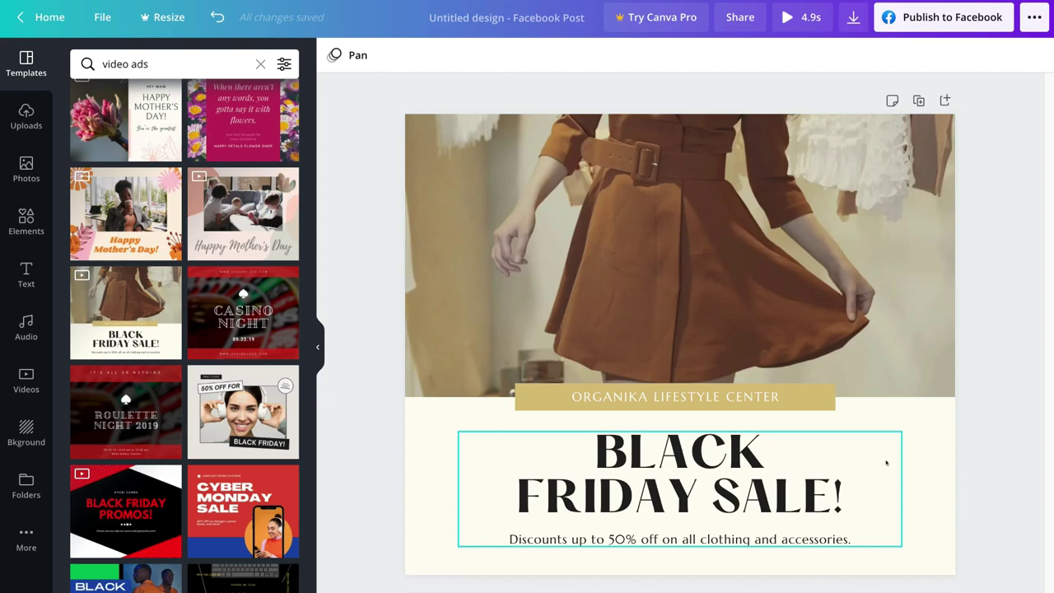
{"action": "left_click", "coordinate": [878, 278]}
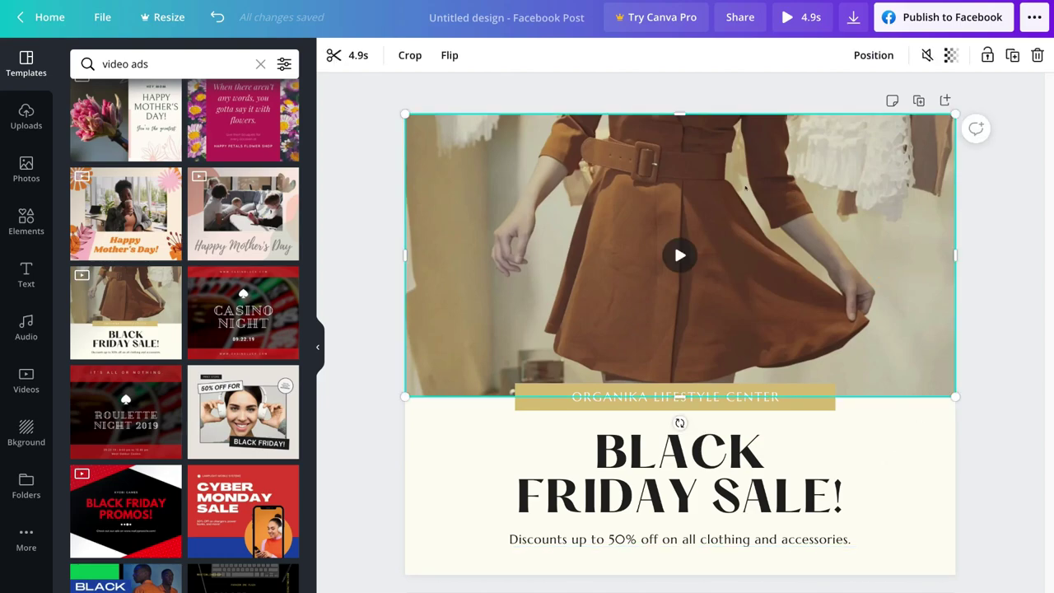
{"action": "left_click", "coordinate": [680, 256]}
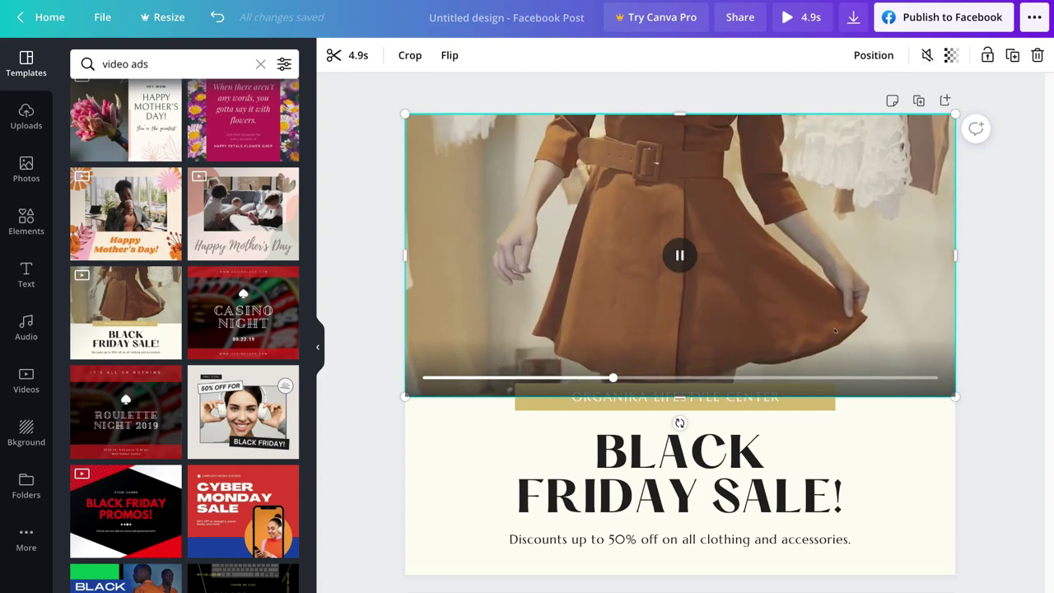
{"action": "key", "text": "space"}
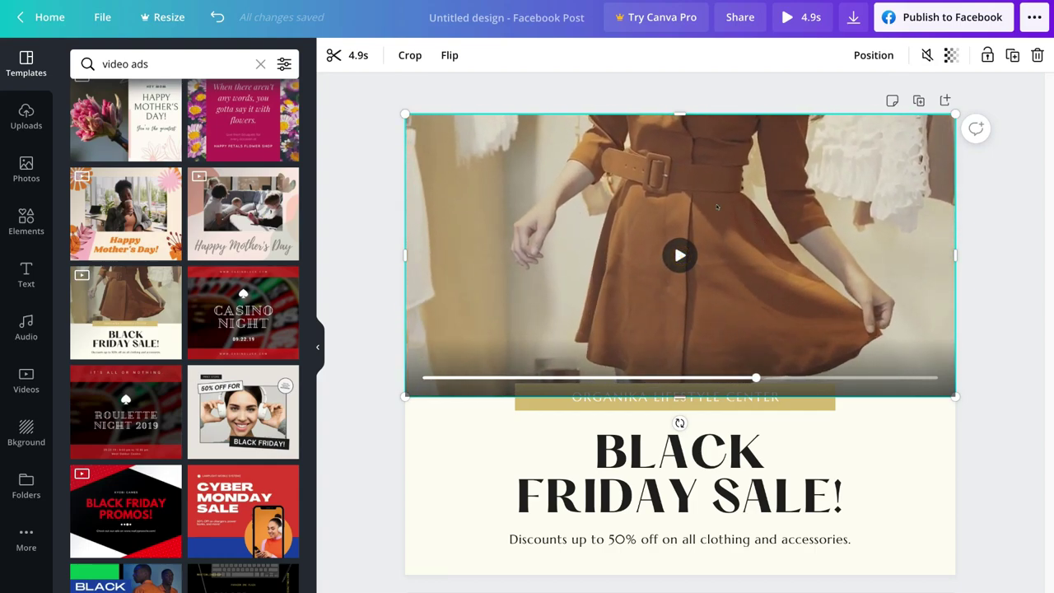
Extend the end of the dress video clip so that its trimmed length is 5.0 seconds
{"action": "left_click", "coordinate": [352, 55]}
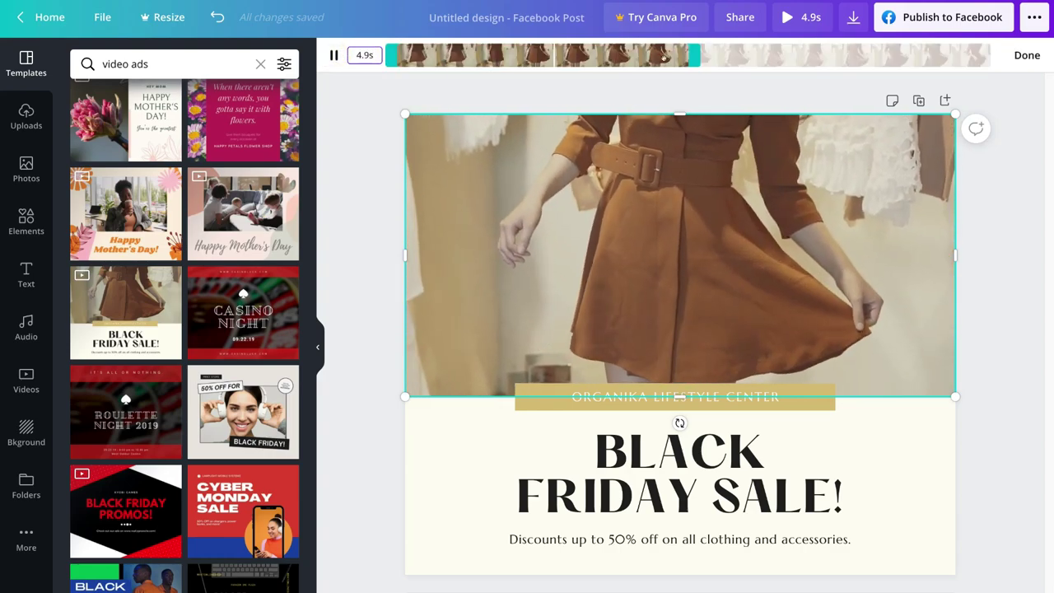
{"action": "left_click_drag", "start_coordinate": [696, 55], "coordinate": [694, 79]}
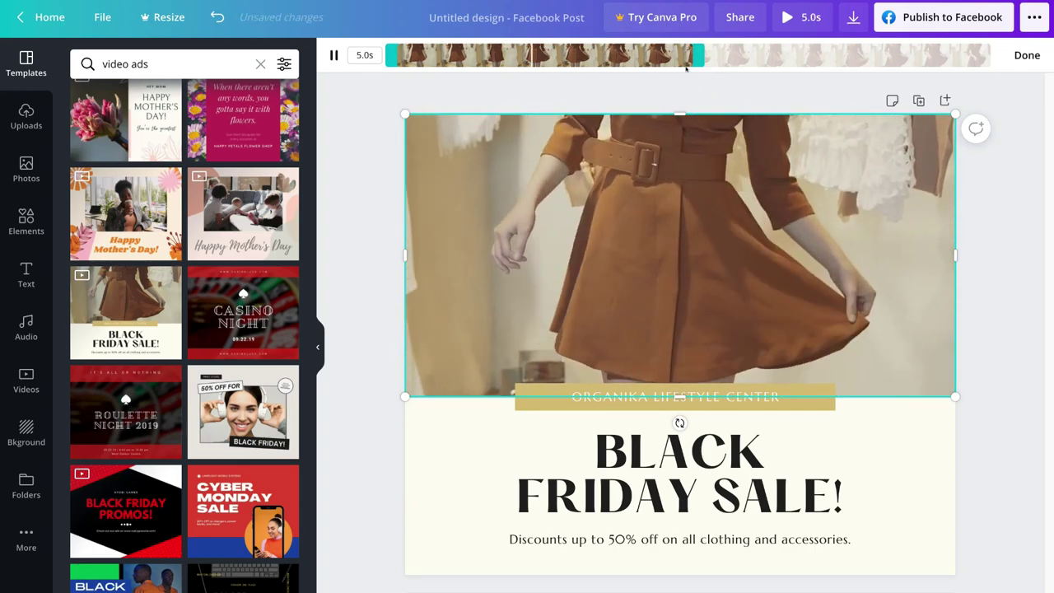
{"action": "left_click", "coordinate": [536, 238]}
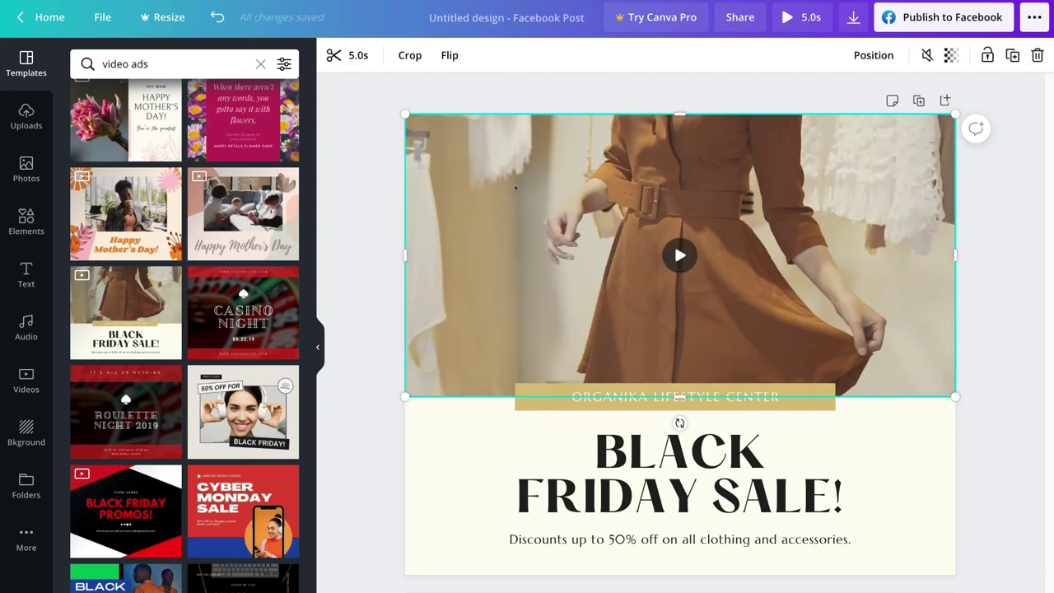
Try cropping the dress video from its lower-left corner and discard the crop
{"action": "left_click", "coordinate": [410, 57]}
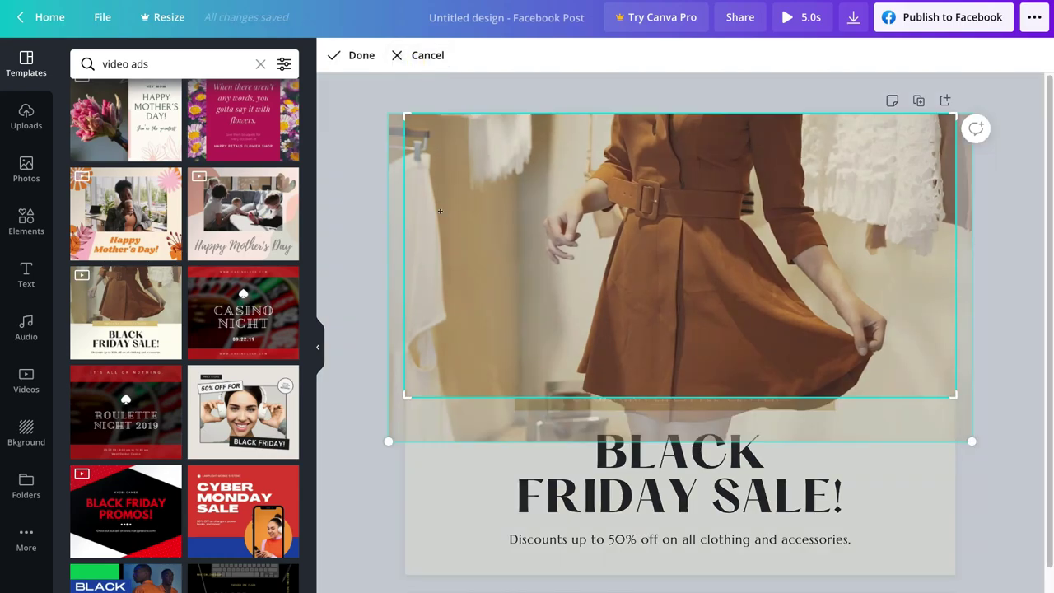
{"action": "left_click_drag", "start_coordinate": [408, 392], "coordinate": [458, 290]}
{"action": "left_click", "coordinate": [434, 57]}
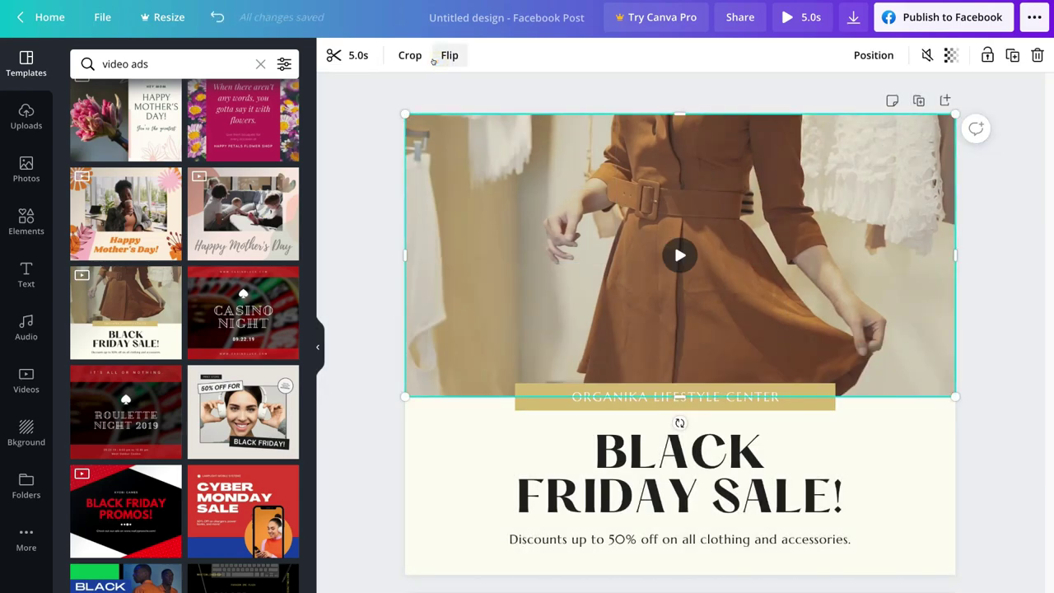
Try flipping the dress video vertically and restore its original orientation
{"action": "left_click", "coordinate": [448, 56]}
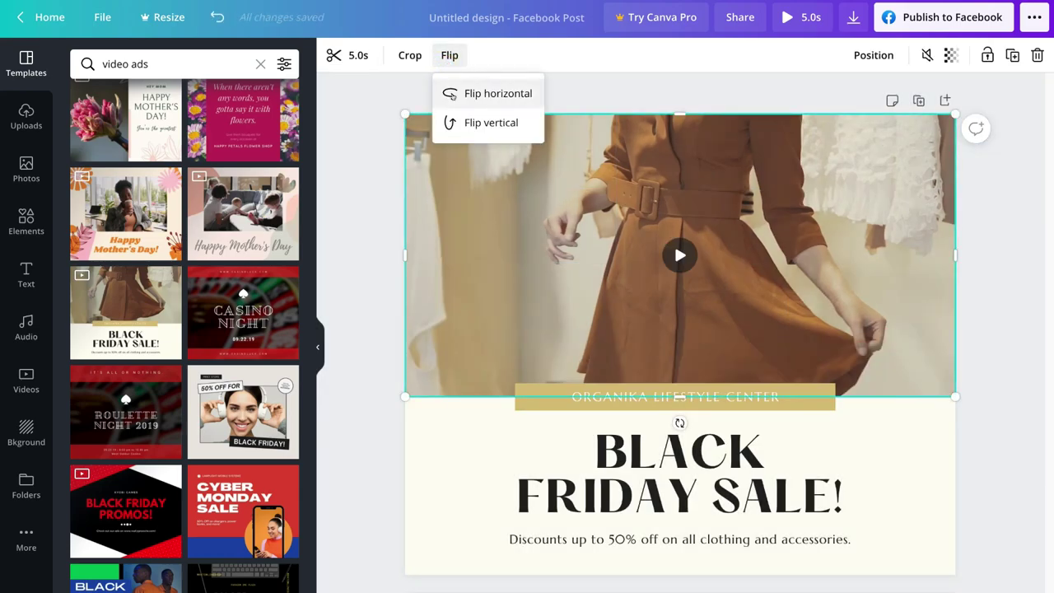
{"action": "left_click", "coordinate": [450, 94]}
{"action": "left_click", "coordinate": [466, 123]}
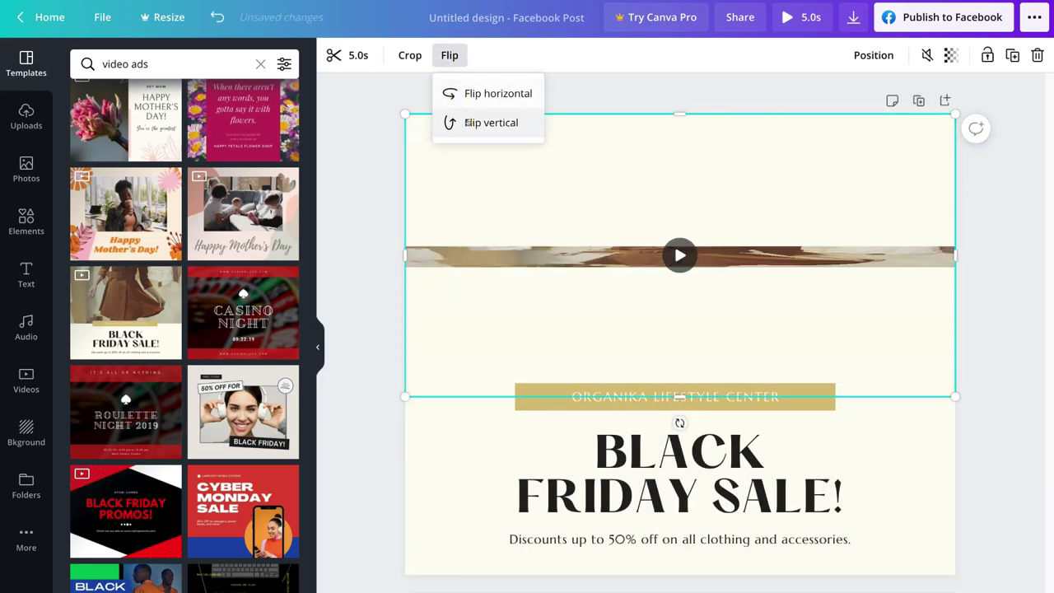
{"action": "left_click", "coordinate": [470, 123]}
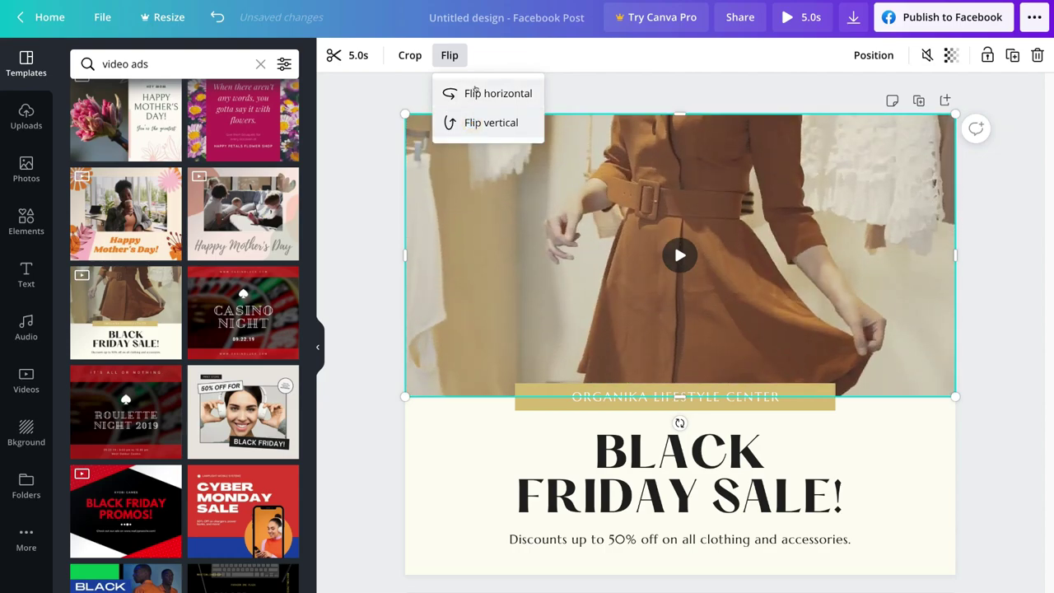
{"action": "left_click", "coordinate": [570, 83]}
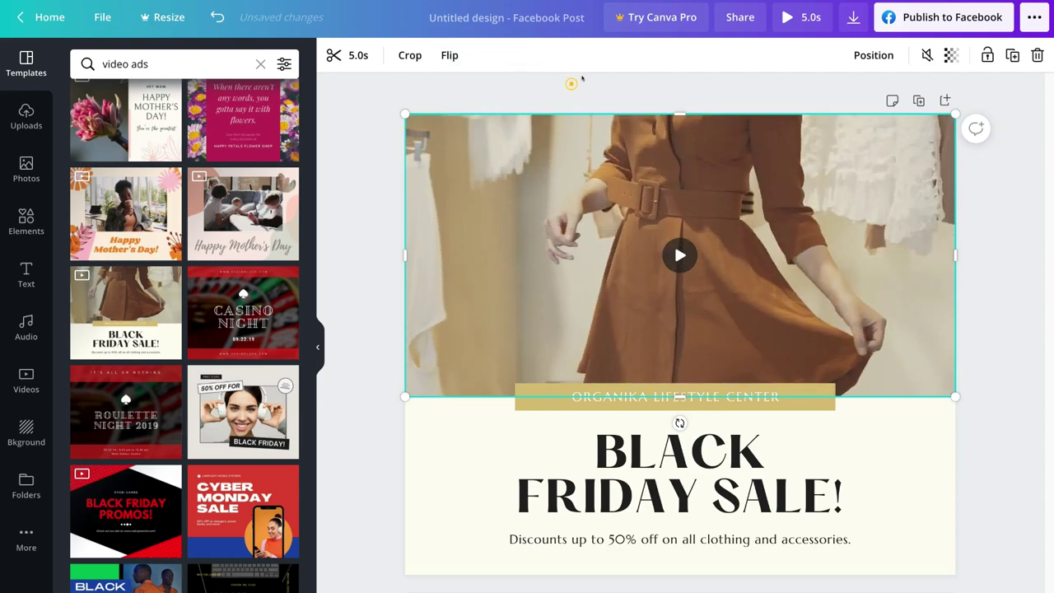
Examine the layering and alignment options for the dress video and the gold banner, and the color choices for the banner
{"action": "left_click", "coordinate": [875, 62]}
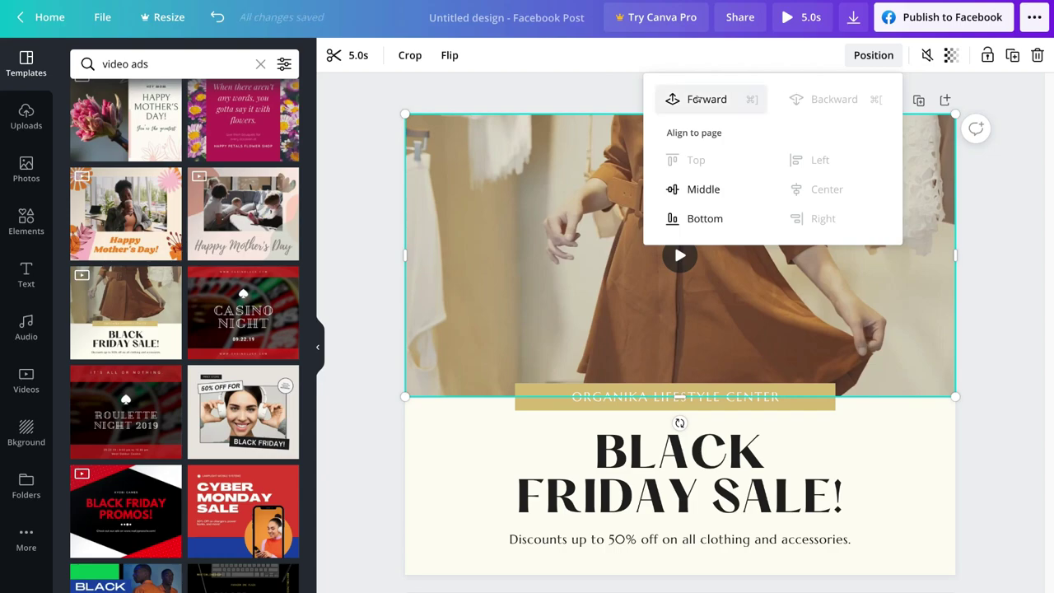
{"action": "left_click", "coordinate": [590, 102]}
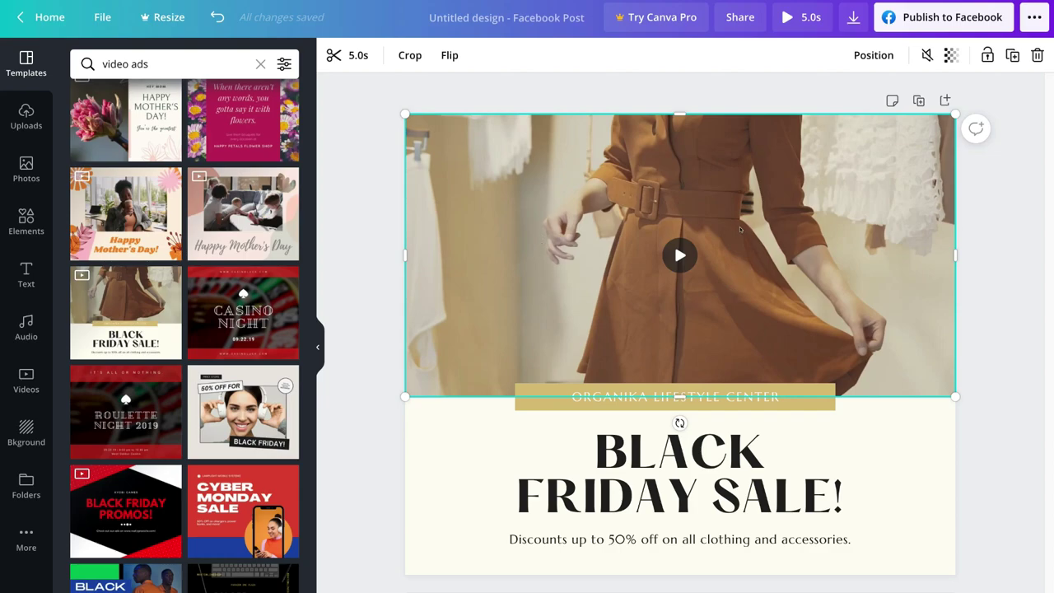
{"action": "left_click", "coordinate": [541, 416]}
{"action": "left_click", "coordinate": [541, 390]}
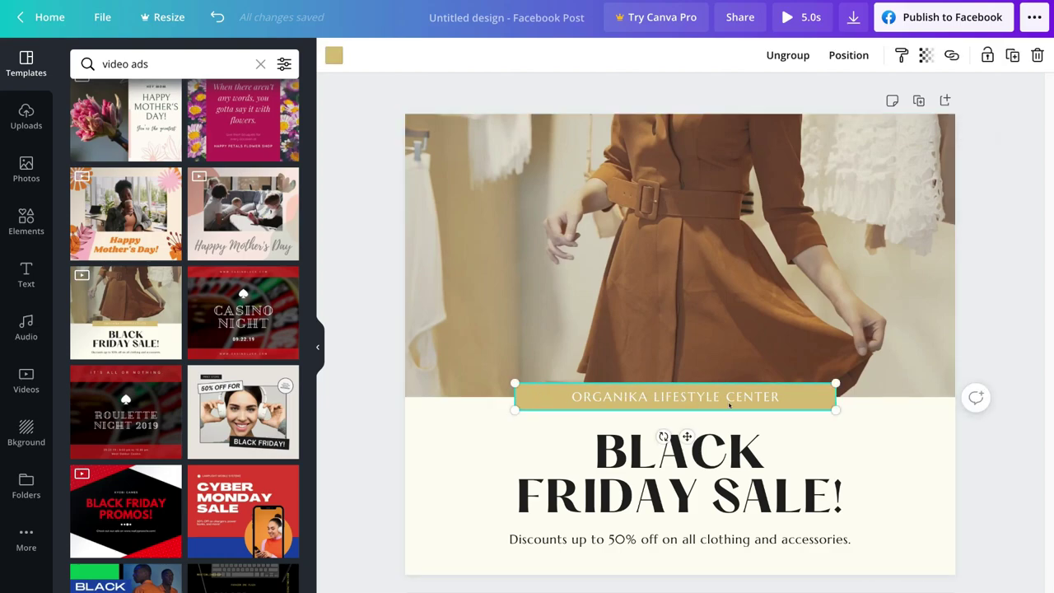
{"action": "left_click", "coordinate": [848, 55]}
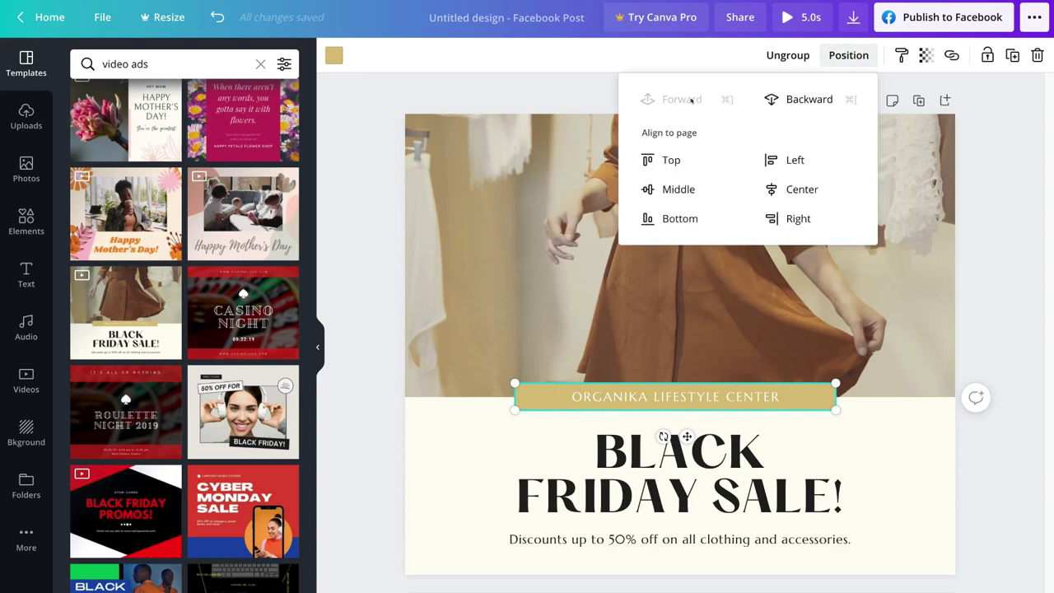
{"action": "key", "text": "Escape"}
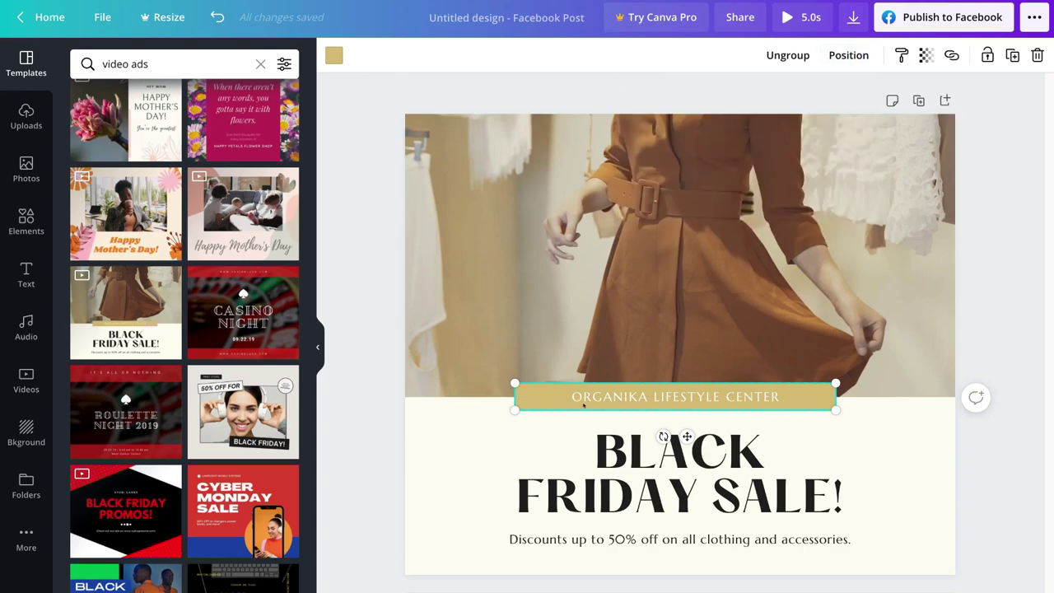
{"action": "left_click", "coordinate": [335, 56]}
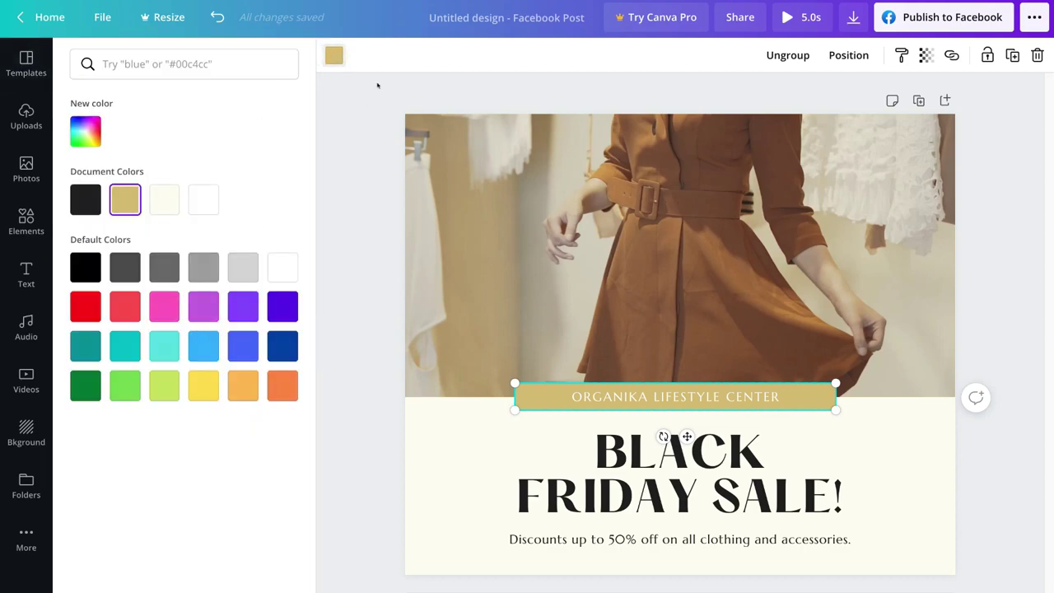
{"action": "key", "text": "Escape"}
Apply the Lift text effect with an intensity of 61 to the "ORGANIKA LIFESTYLE CENTER" banner text
{"action": "left_click", "coordinate": [598, 398]}
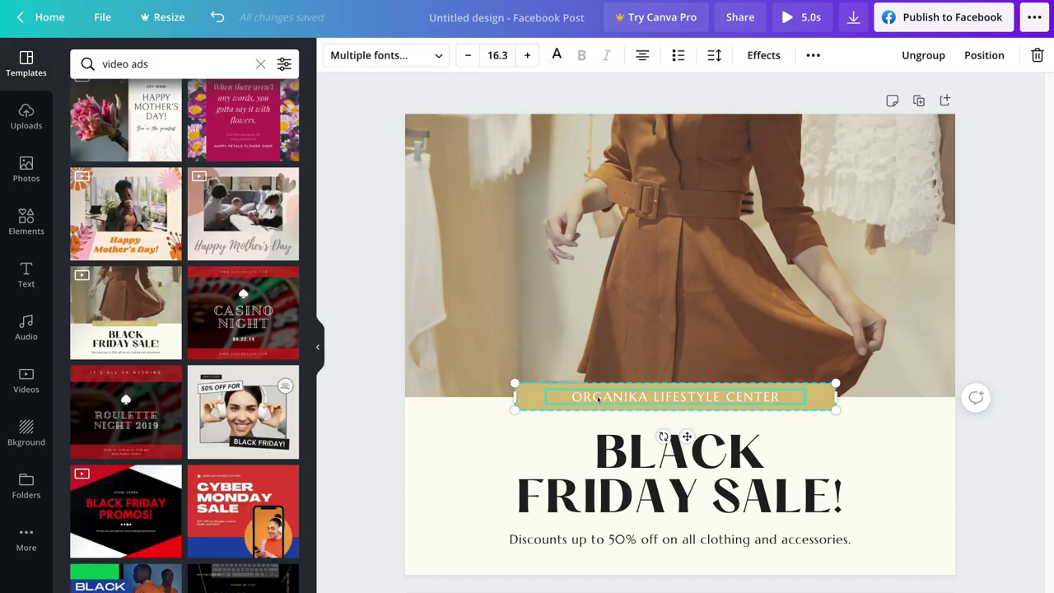
{"action": "double_click", "coordinate": [601, 398]}
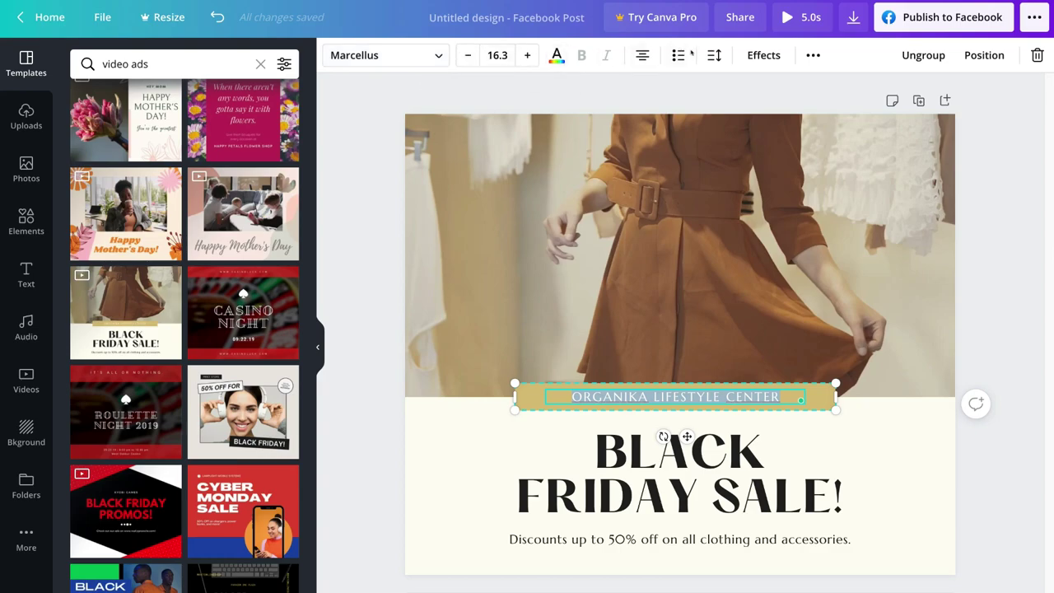
{"action": "left_click", "coordinate": [436, 58]}
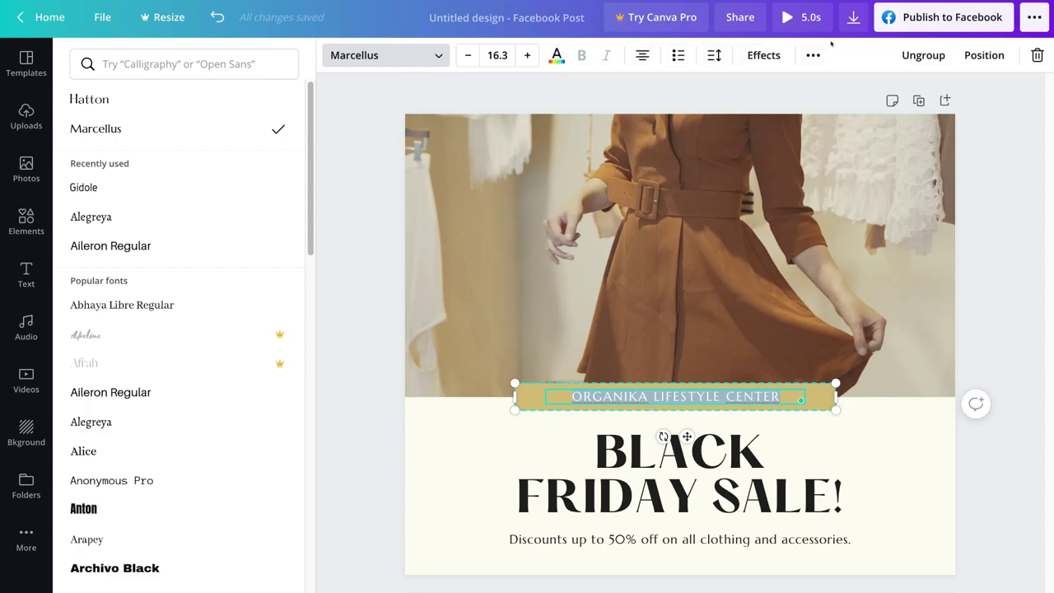
{"action": "left_click", "coordinate": [762, 55]}
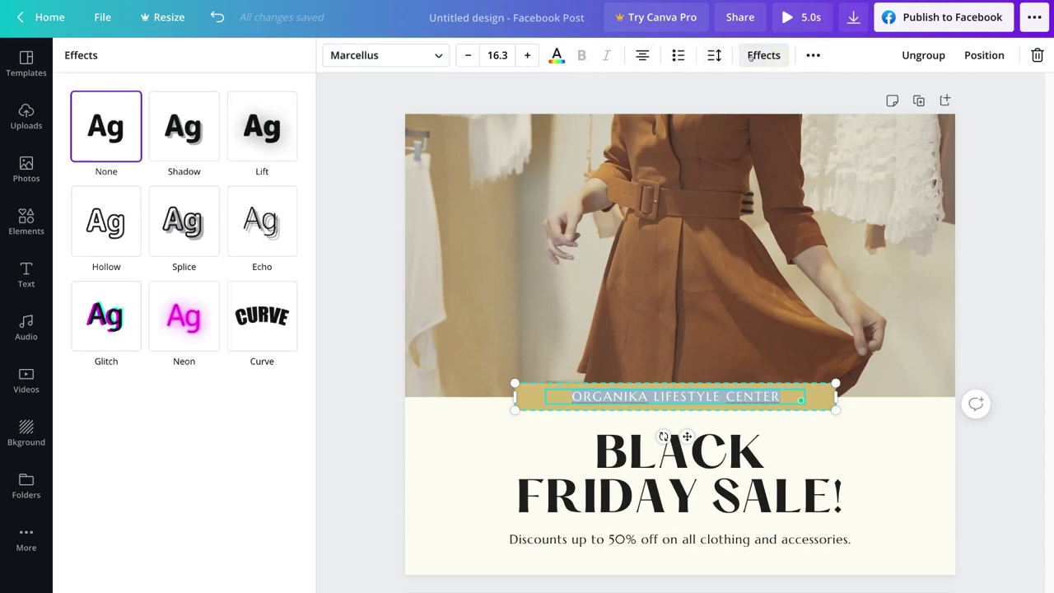
{"action": "left_click", "coordinate": [262, 126]}
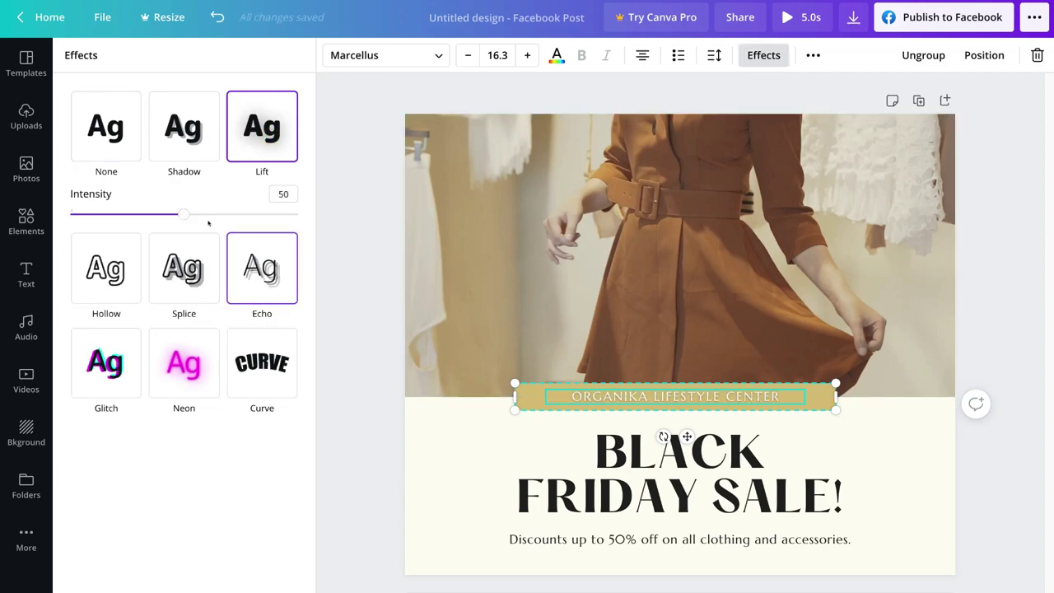
{"action": "left_click_drag", "start_coordinate": [183, 214], "coordinate": [209, 214]}
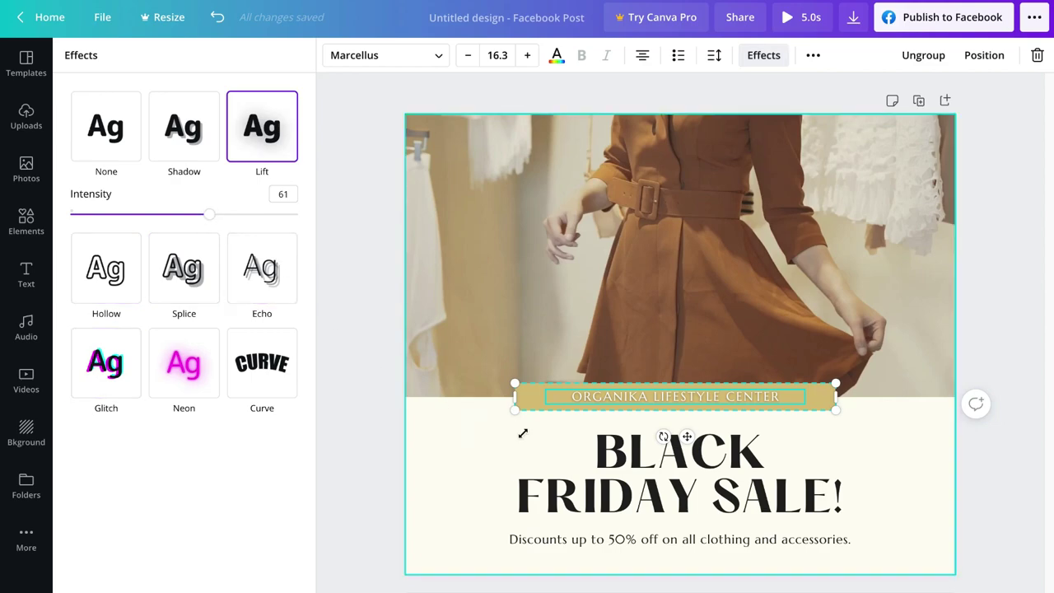
Replace the "BLACK FRIDAY SALE!" headline text with "WINTER SALE"
{"action": "left_click", "coordinate": [661, 472]}
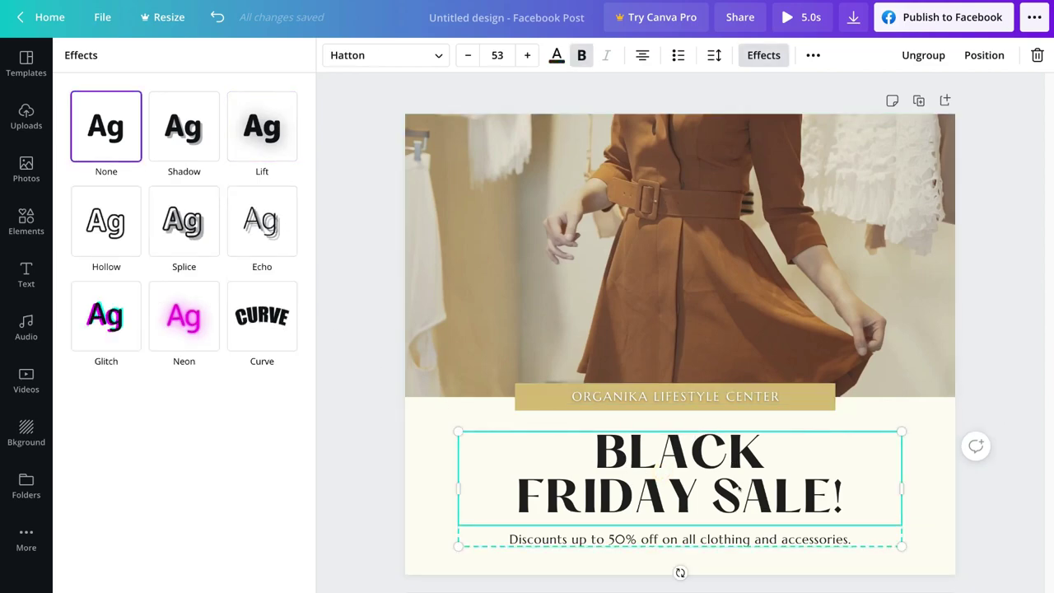
{"action": "left_click_drag", "start_coordinate": [843, 495], "coordinate": [601, 451]}
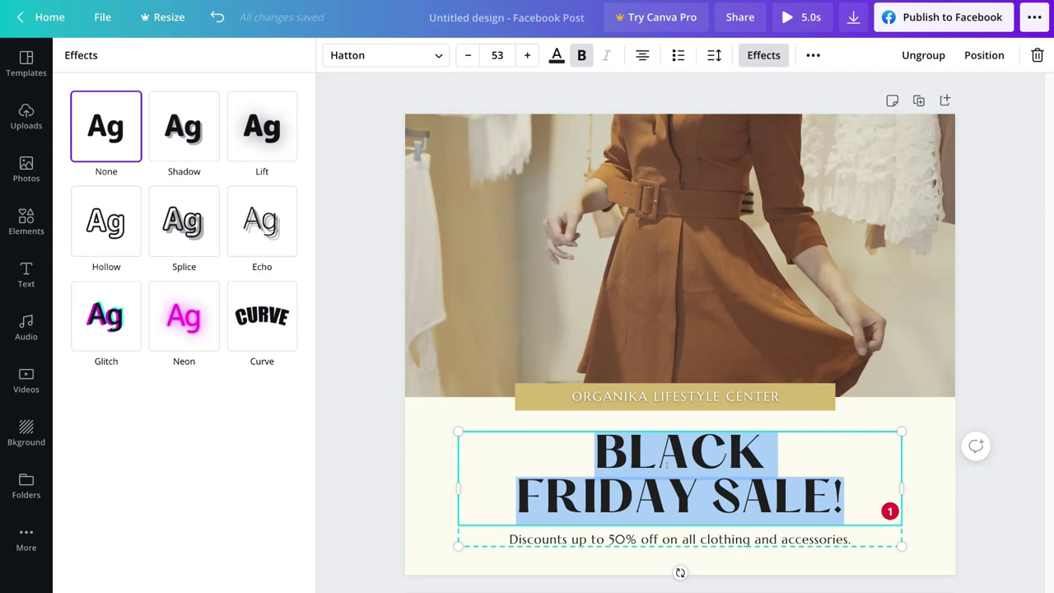
{"action": "key", "text": "ctrl+z"}
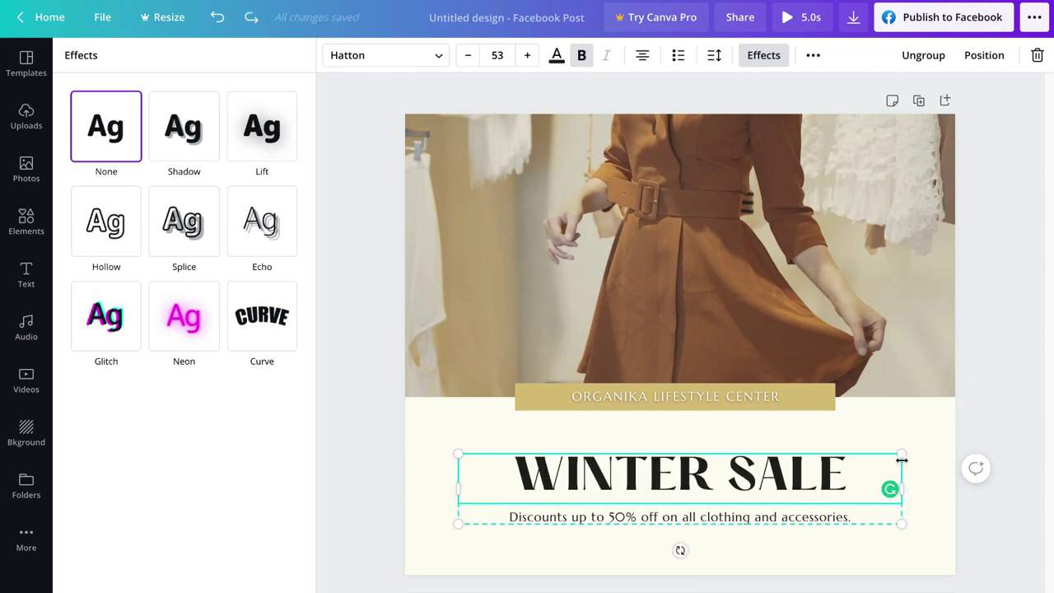
Enlarge the headline and discount text group until the headline font size is 59.9, and center it horizontally below the gold banner
{"action": "left_click_drag", "start_coordinate": [900, 456], "coordinate": [927, 451]}
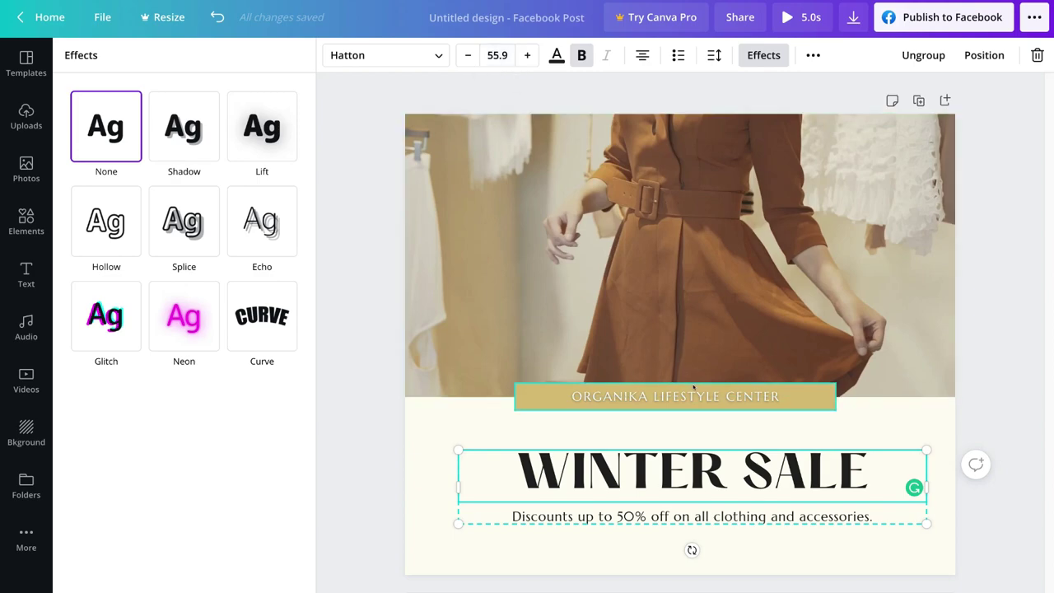
{"action": "left_click_drag", "start_coordinate": [459, 447], "coordinate": [430, 429]}
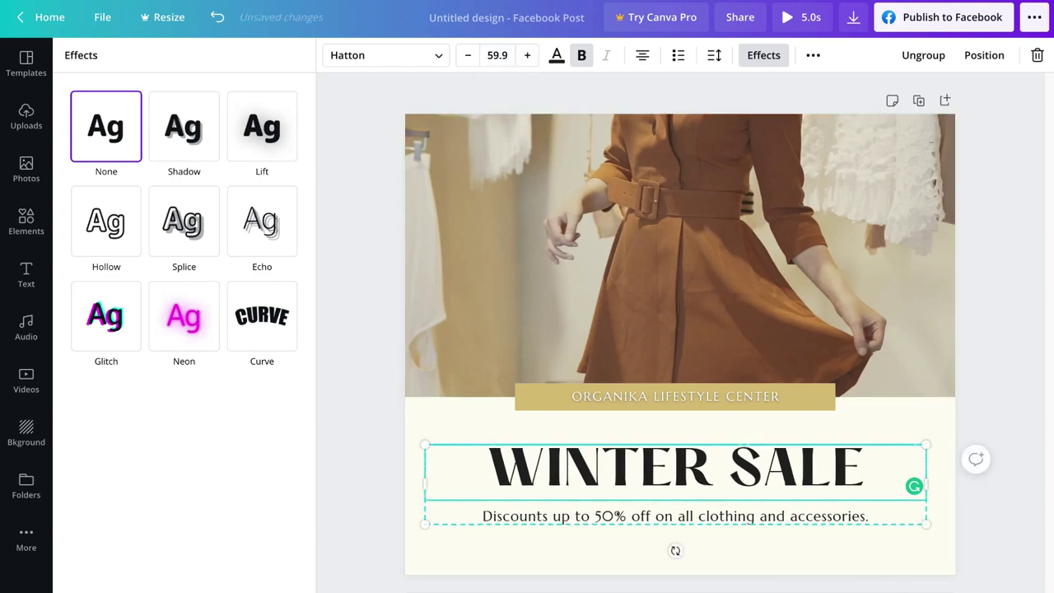
{"action": "mouse_move", "coordinate": [619, 527]}
{"action": "left_mouse_down"}
{"action": "mouse_move", "coordinate": [570, 517]}
{"action": "mouse_move", "coordinate": [665, 532]}
{"action": "mouse_move", "coordinate": [630, 506]}
{"action": "mouse_move", "coordinate": [620, 512]}
{"action": "left_mouse_up"}
{"action": "left_click", "coordinate": [714, 482]}
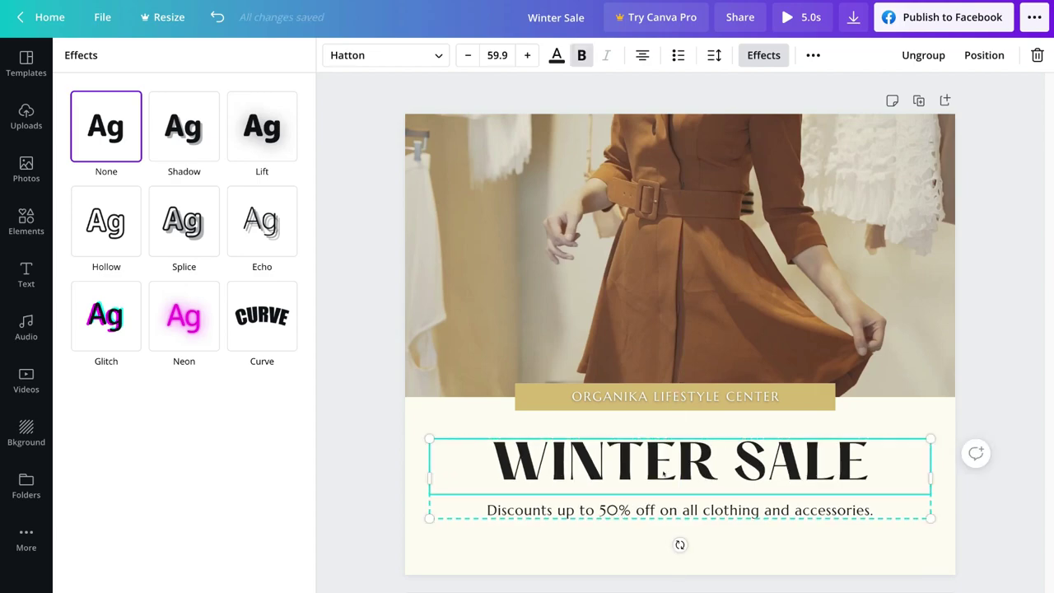
Select the discount line, the headline and the banner text in turn to examine their font and effect settings
{"action": "left_click", "coordinate": [644, 509]}
{"action": "left_click_drag", "start_coordinate": [487, 510], "coordinate": [643, 504]}
{"action": "triple_click", "coordinate": [643, 504]}
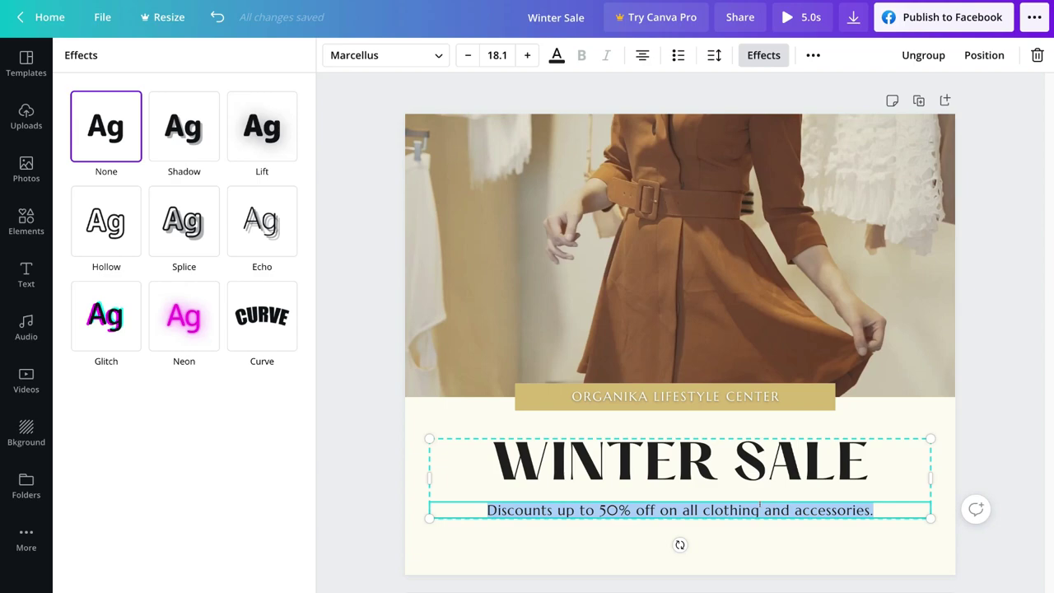
{"action": "left_click", "coordinate": [708, 470]}
{"action": "triple_click", "coordinate": [708, 469]}
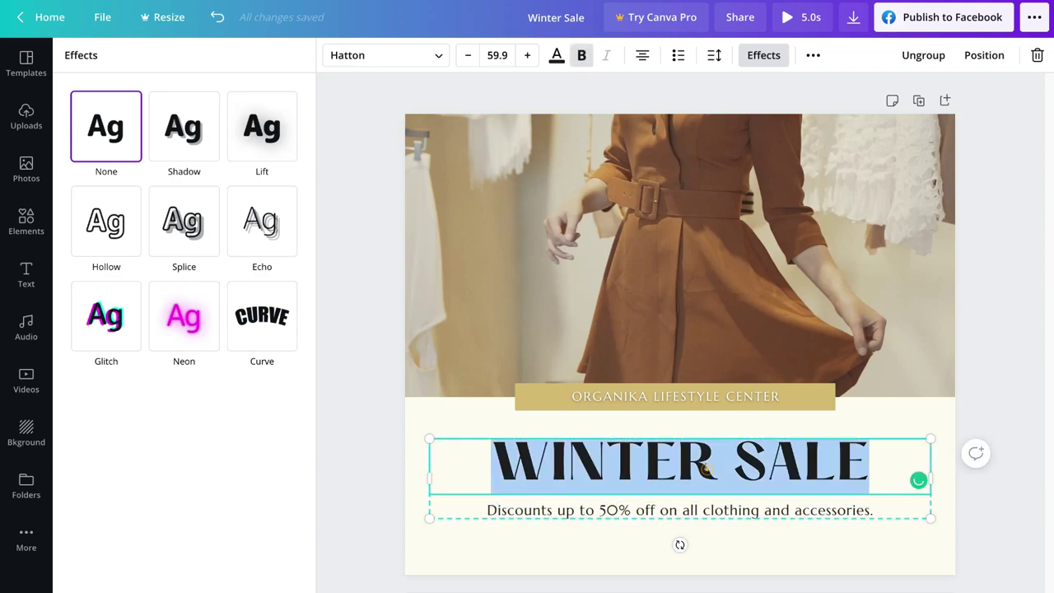
{"action": "left_click", "coordinate": [675, 396]}
{"action": "triple_click", "coordinate": [690, 396]}
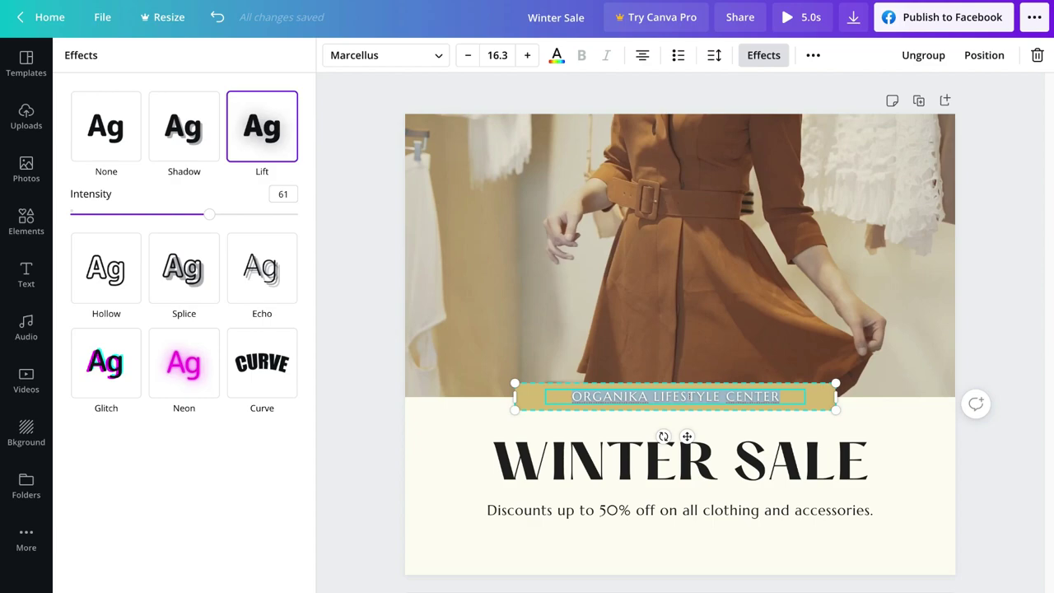
Browse the template, upload, photo, element, text, audio, video and background libraries for content that can be added to the design
{"action": "left_click", "coordinate": [26, 61]}
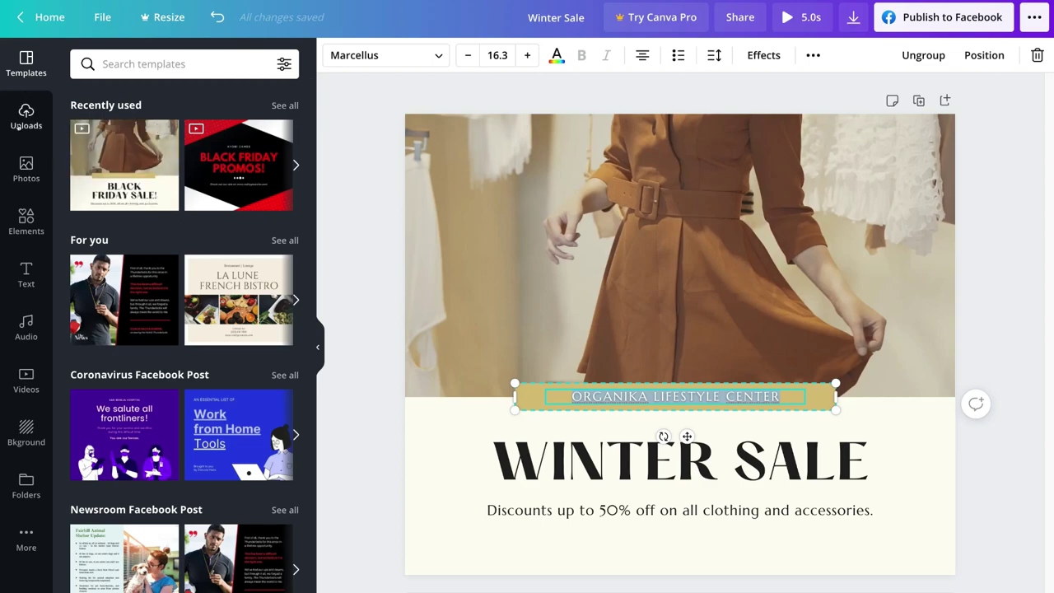
{"action": "left_click", "coordinate": [22, 123]}
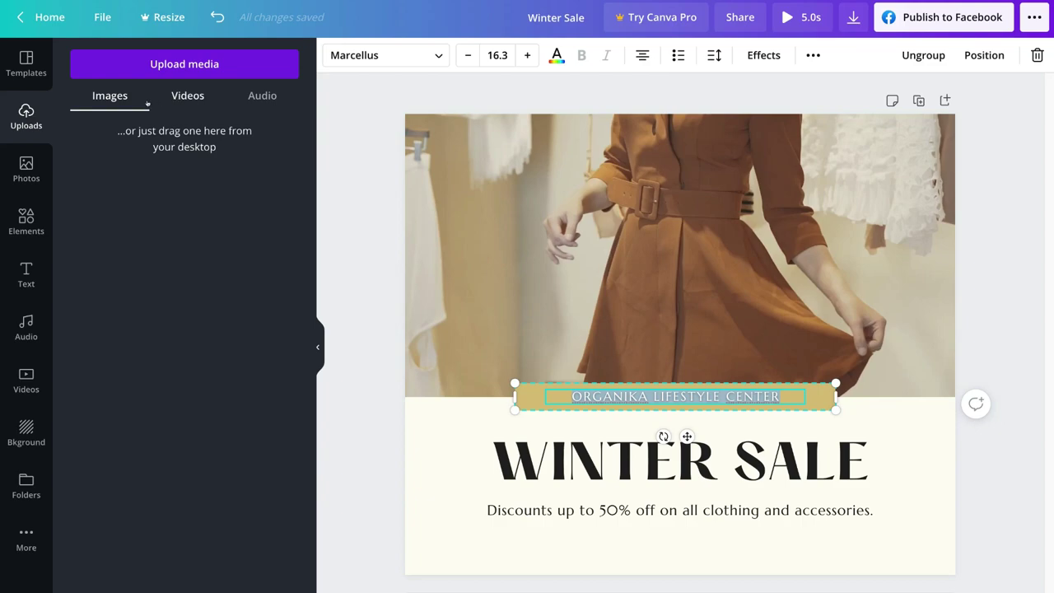
{"action": "left_click", "coordinate": [28, 167]}
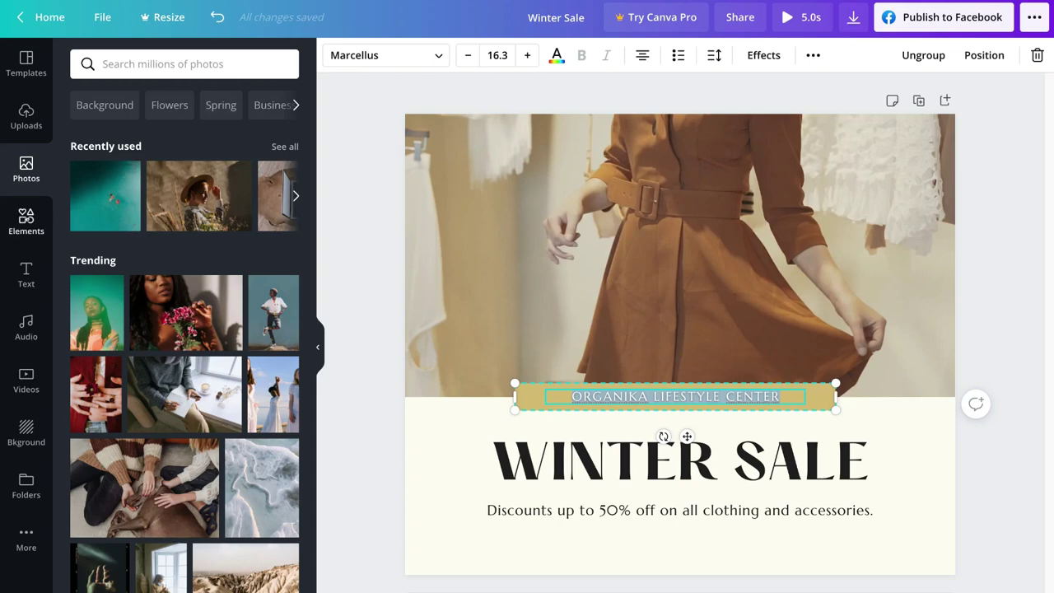
{"action": "left_click", "coordinate": [27, 220]}
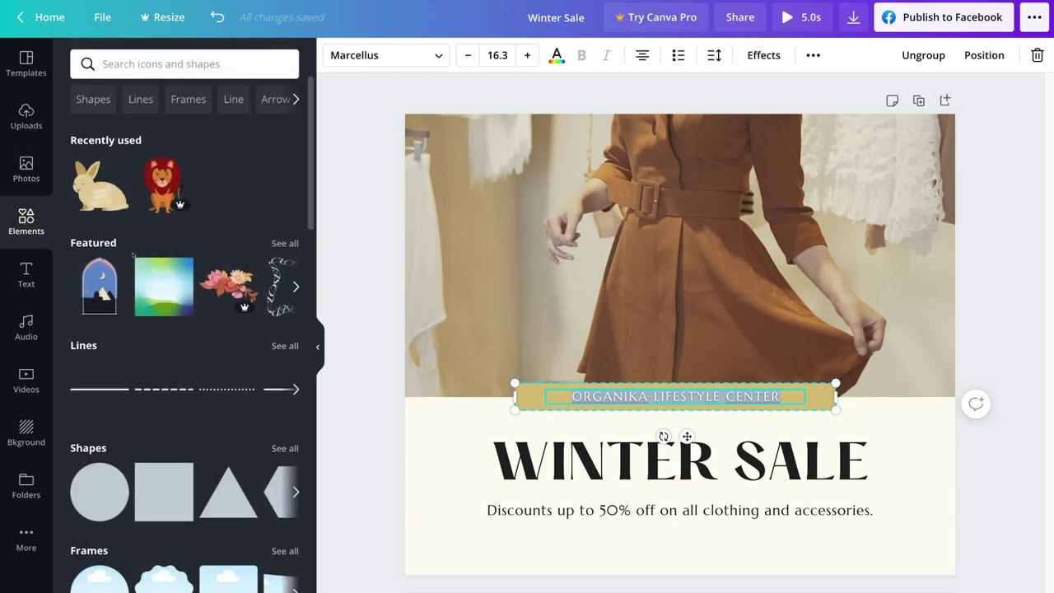
{"action": "scroll", "coordinate": [96, 159], "scroll_direction": "down", "scroll_amount": 4}
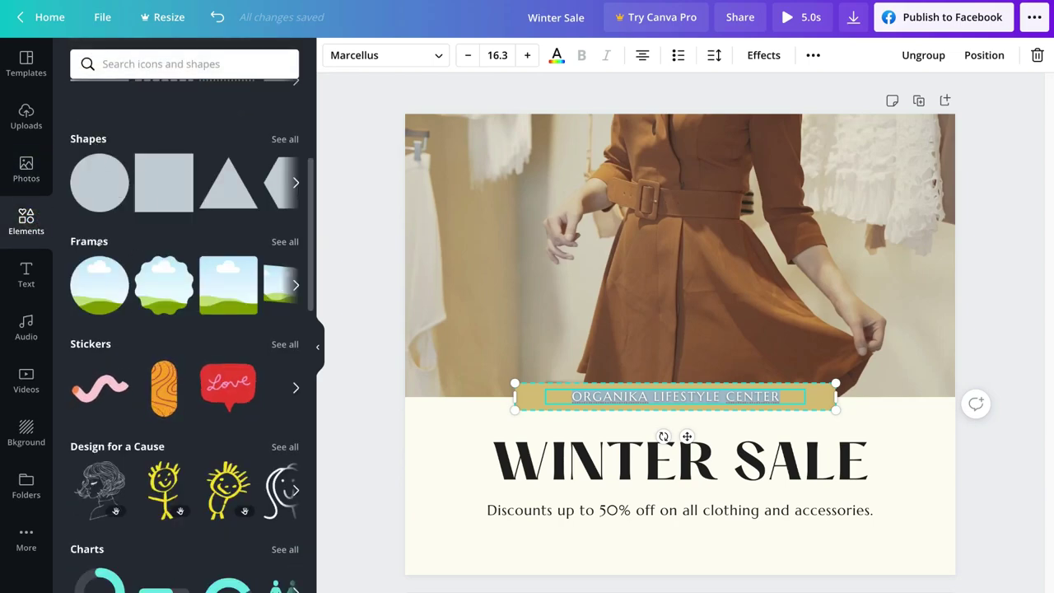
{"action": "scroll", "coordinate": [102, 336], "scroll_direction": "down", "scroll_amount": 3}
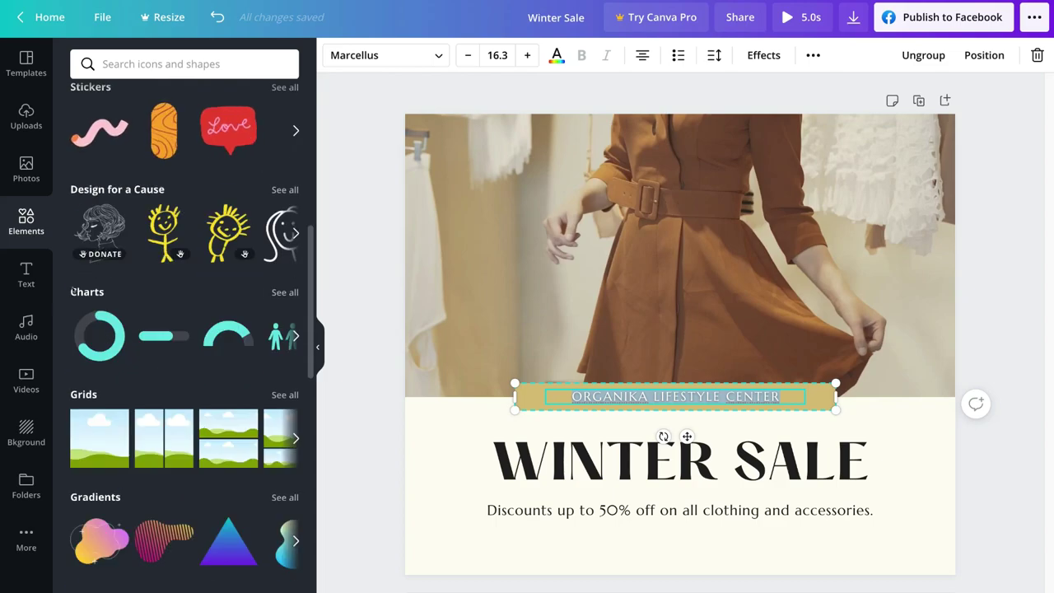
{"action": "scroll", "coordinate": [99, 306], "scroll_direction": "down", "scroll_amount": 3}
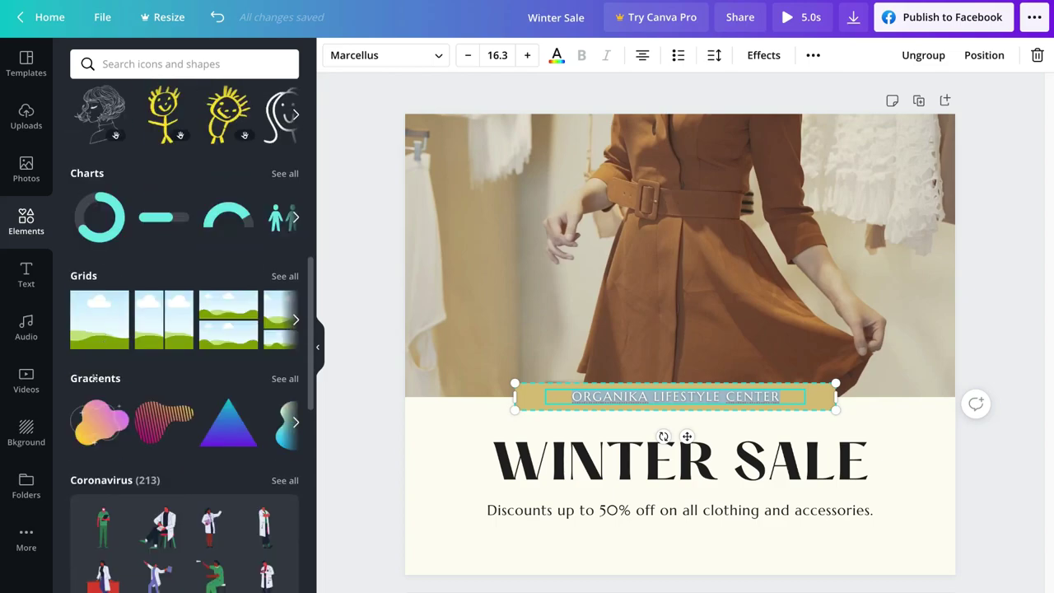
{"action": "scroll", "coordinate": [95, 378], "scroll_direction": "down", "scroll_amount": 7}
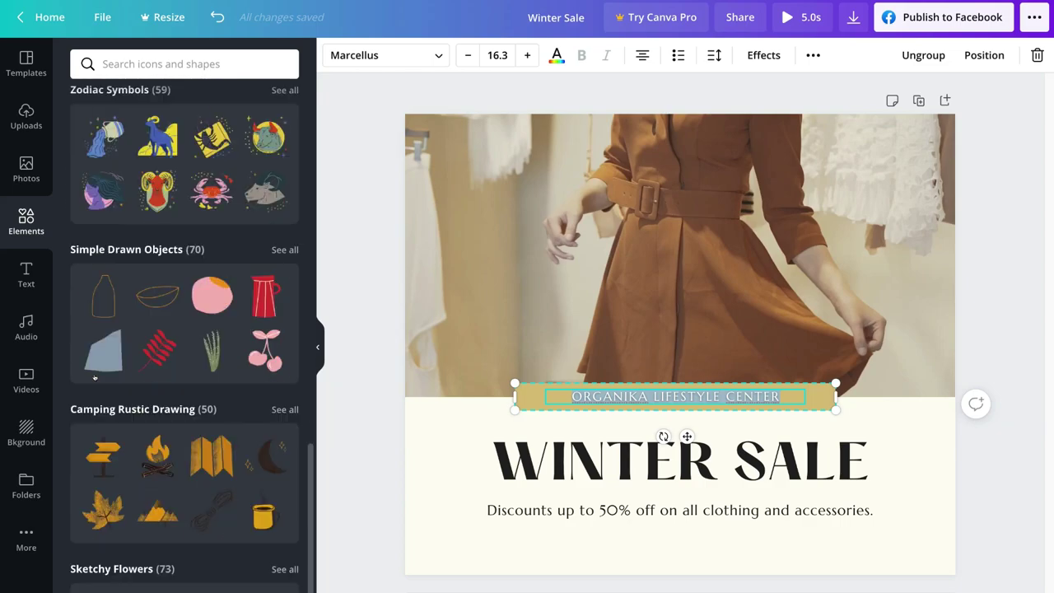
{"action": "scroll", "coordinate": [94, 377], "scroll_direction": "up", "scroll_amount": 11}
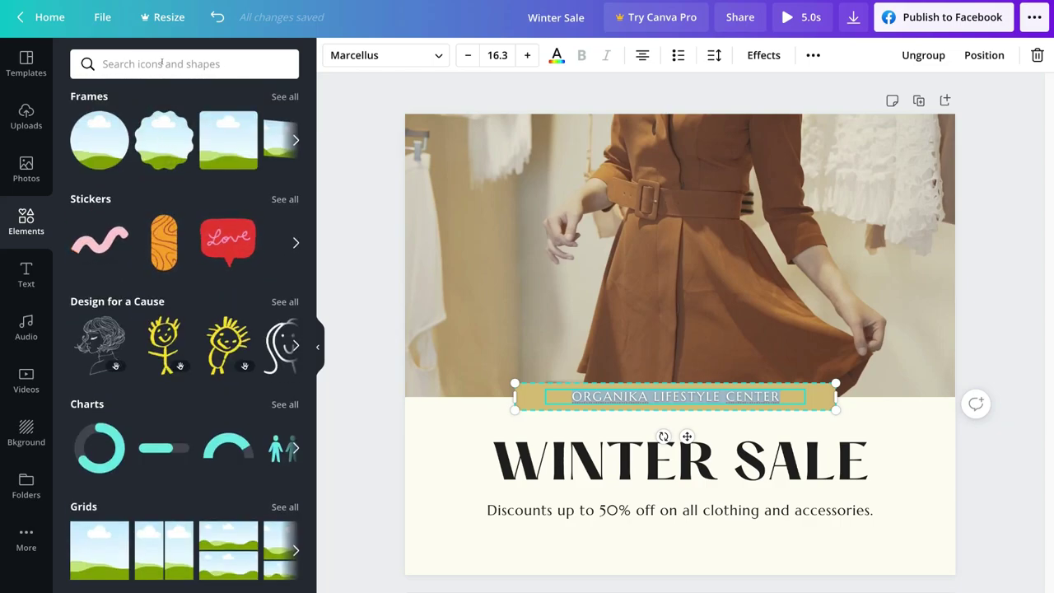
{"action": "left_click", "coordinate": [23, 272]}
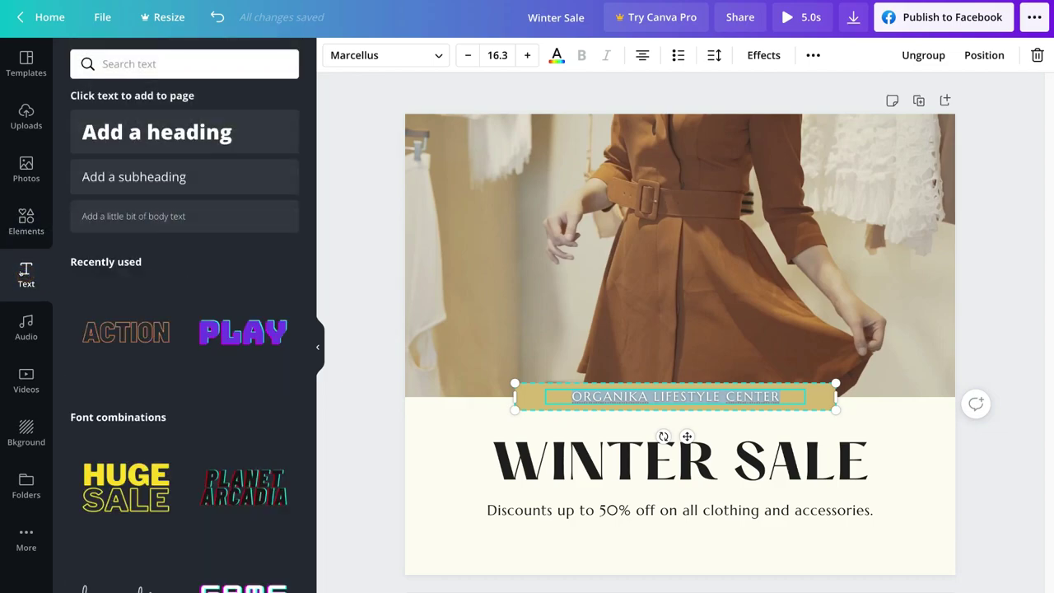
{"action": "left_click", "coordinate": [25, 321]}
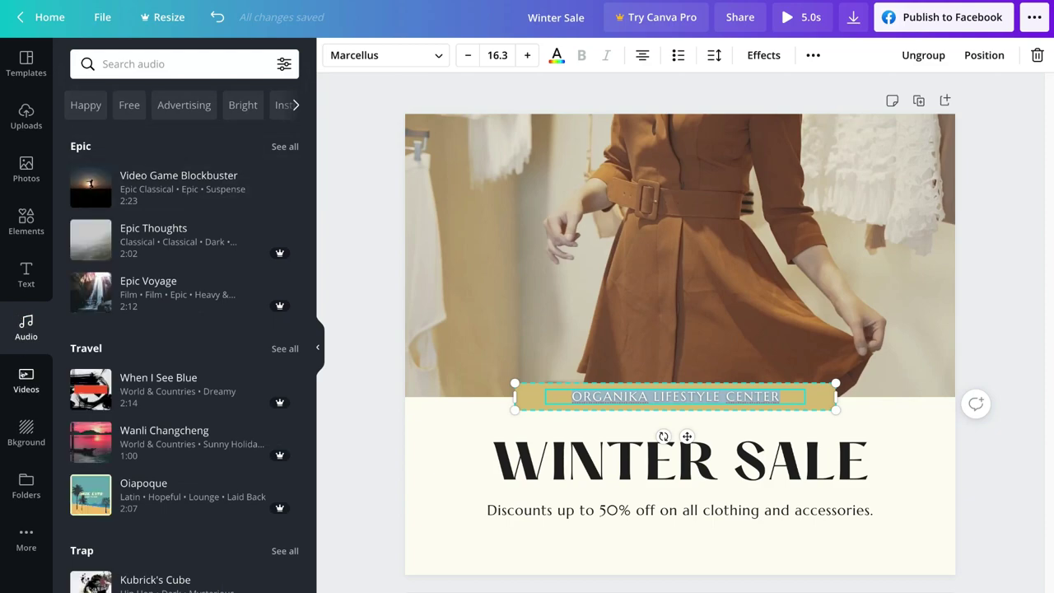
{"action": "left_click", "coordinate": [26, 380]}
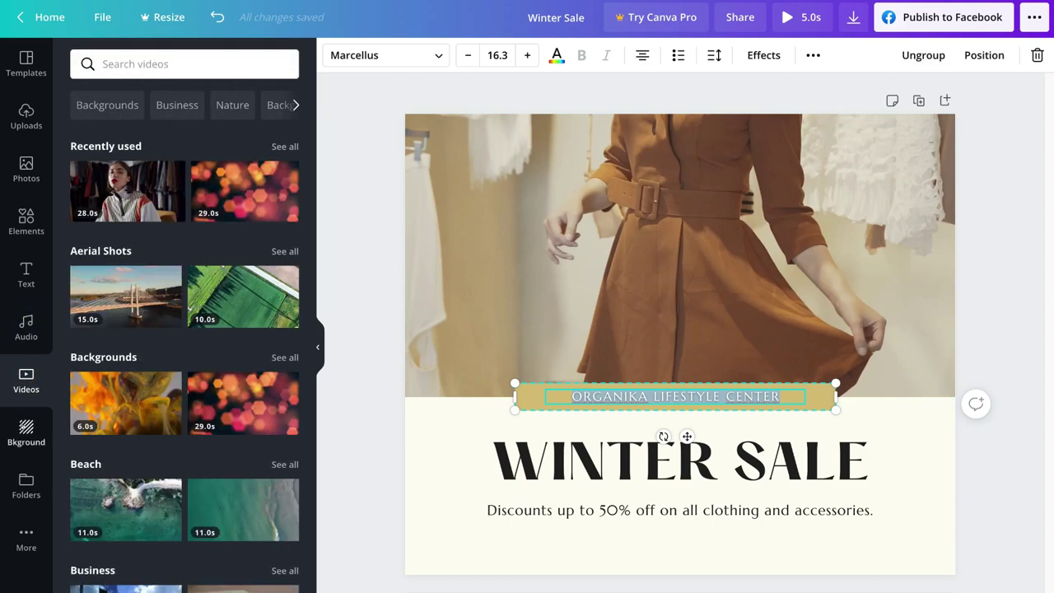
{"action": "left_click", "coordinate": [25, 428]}
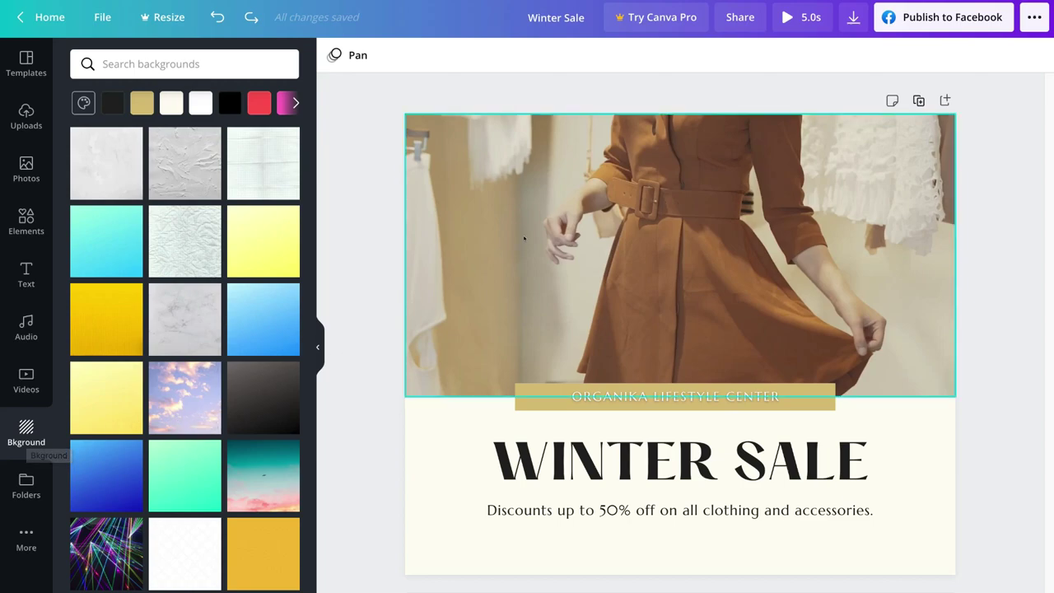
Add a second page after the Winter Sale page and apply the recently used "BLACK FRIDAY SALE!" template with the brown dress to it
{"action": "left_click", "coordinate": [944, 100]}
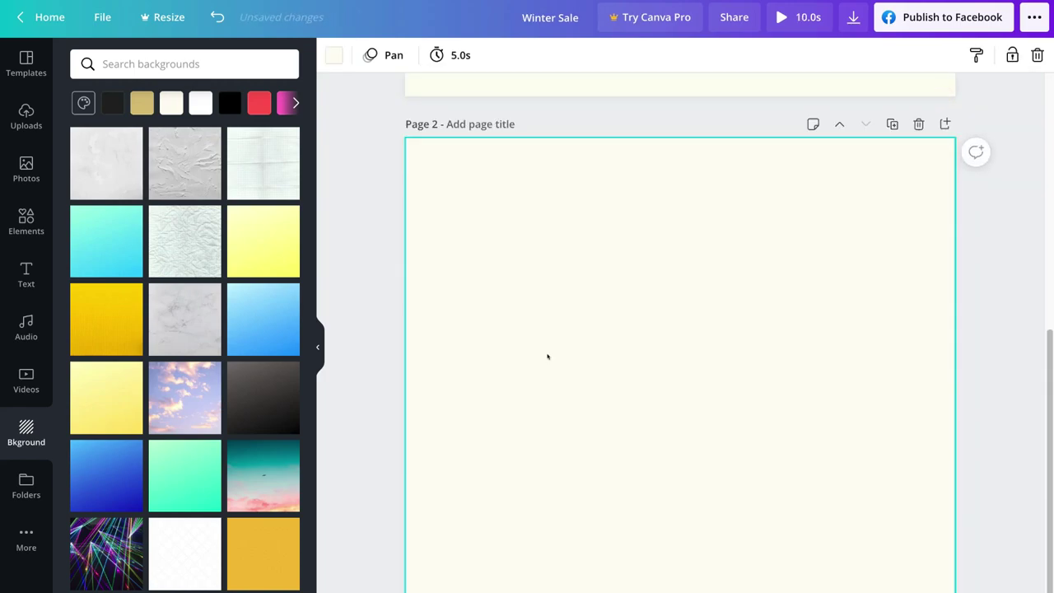
{"action": "scroll", "coordinate": [546, 356], "scroll_direction": "up", "scroll_amount": 3}
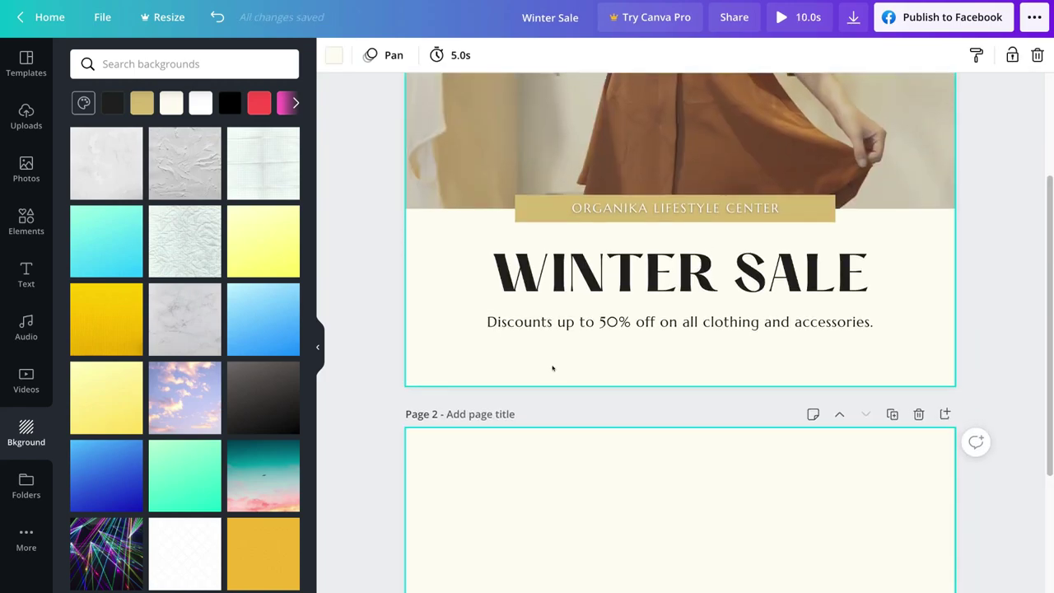
{"action": "scroll", "coordinate": [553, 368], "scroll_direction": "up", "scroll_amount": 2}
{"action": "scroll", "coordinate": [599, 354], "scroll_direction": "down", "scroll_amount": 5}
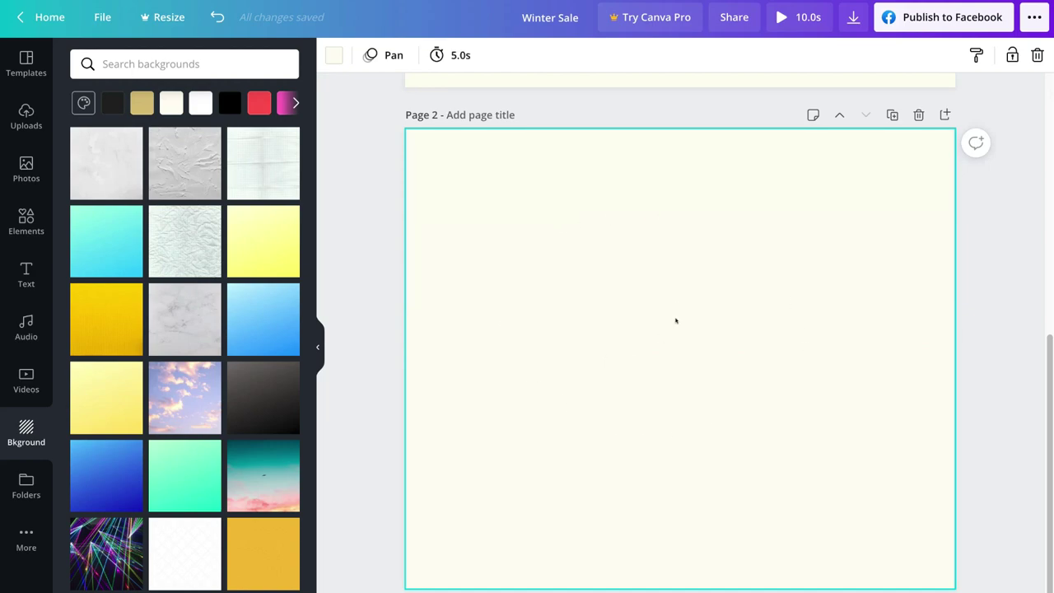
{"action": "left_click", "coordinate": [23, 62]}
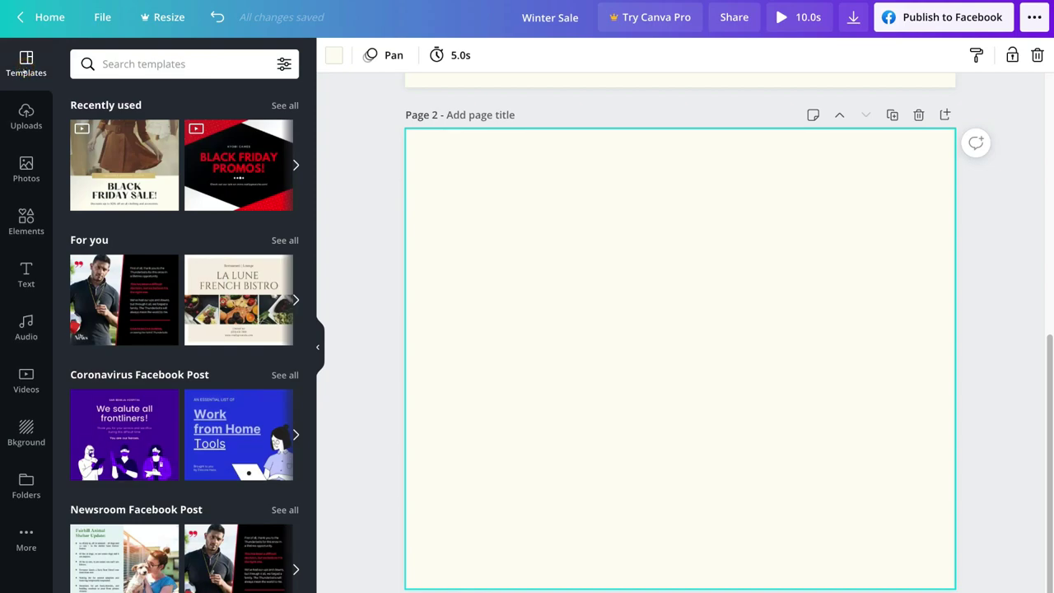
{"action": "scroll", "coordinate": [127, 281], "scroll_direction": "down", "scroll_amount": 1}
{"action": "scroll", "coordinate": [127, 281], "scroll_direction": "up", "scroll_amount": 1}
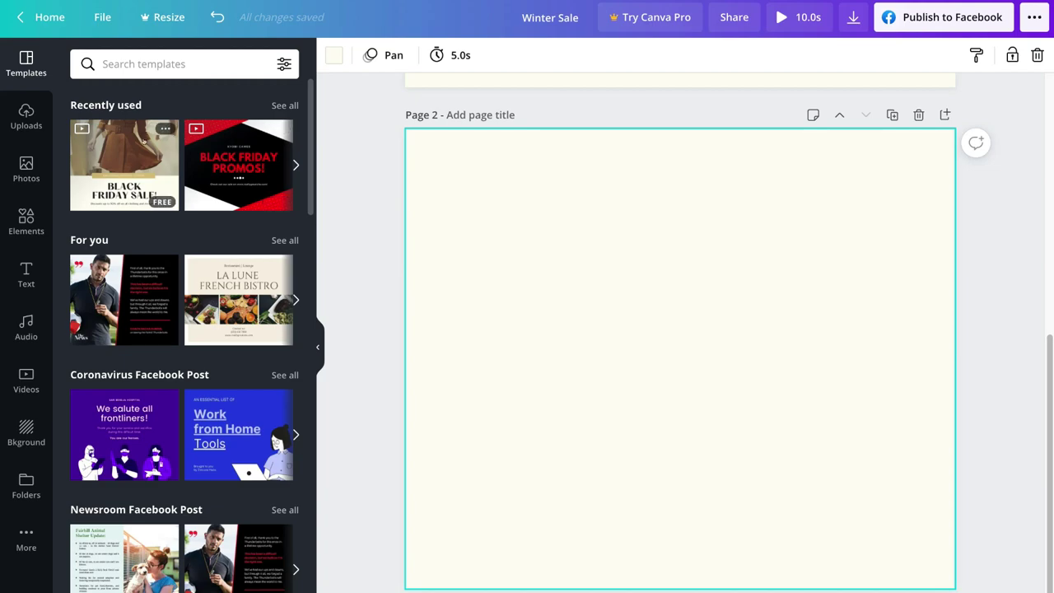
{"action": "left_click", "coordinate": [128, 152]}
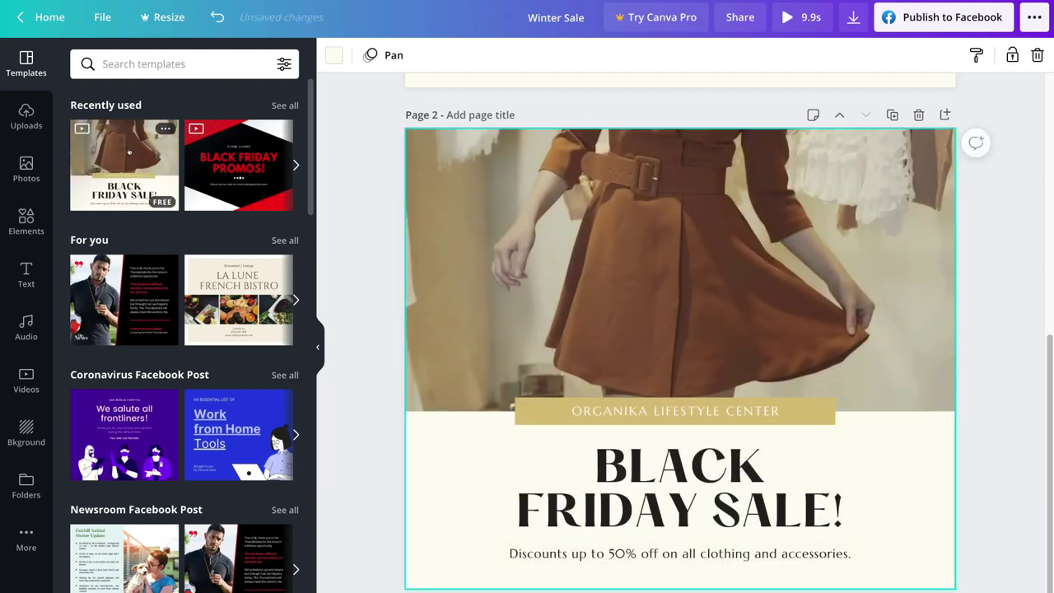
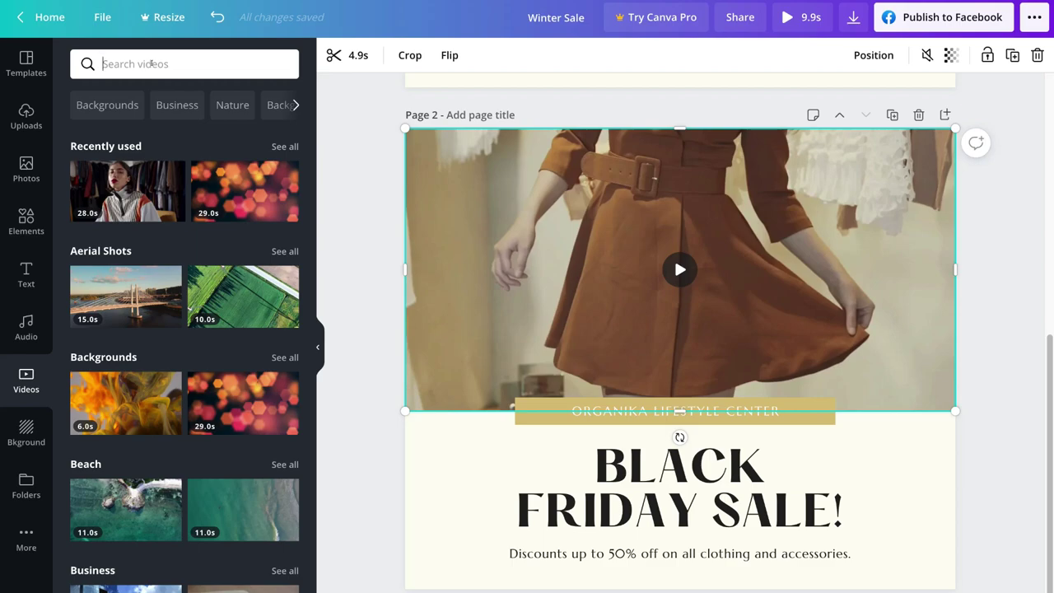
Search the videos for "fashion" and replace page 2's clip with the 28-second video of the woman in the striped jacket, pausing its playback
{"action": "type", "text": "fashion"}
{"action": "key", "text": "Return"}
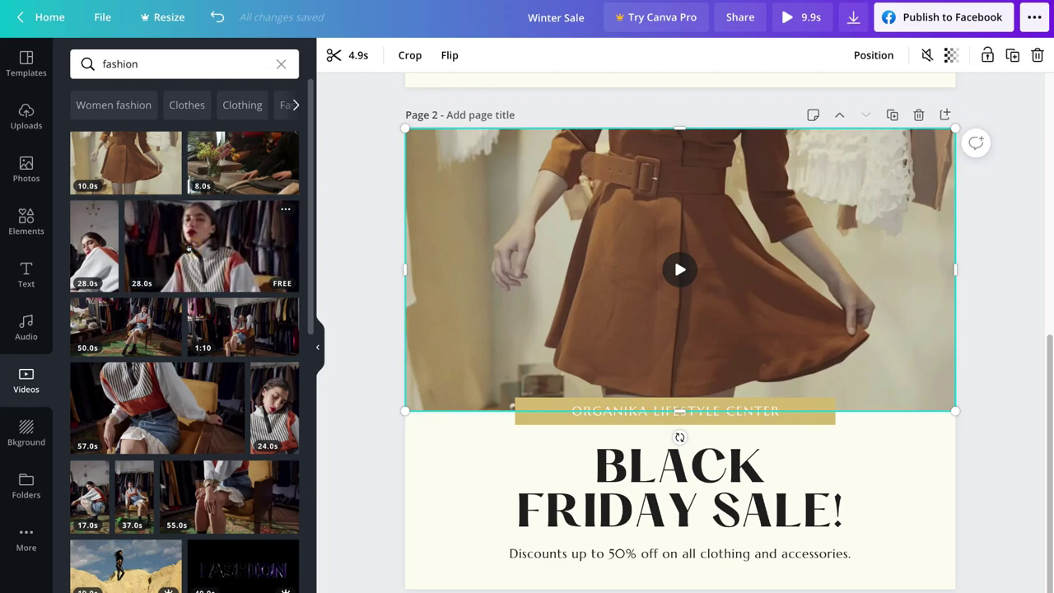
{"action": "left_click_drag", "start_coordinate": [188, 246], "coordinate": [526, 230]}
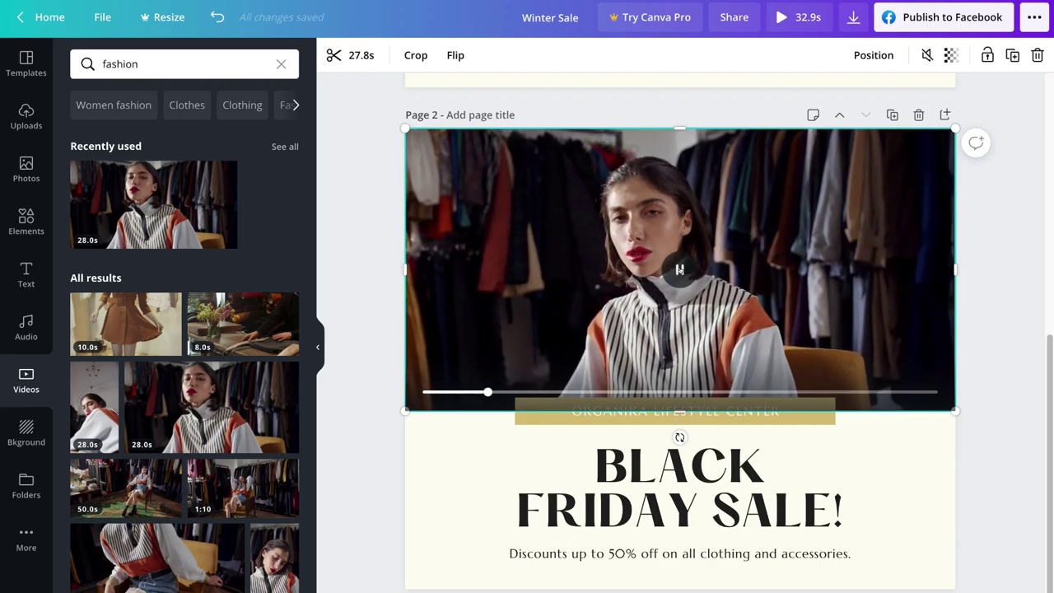
{"action": "left_click", "coordinate": [677, 268]}
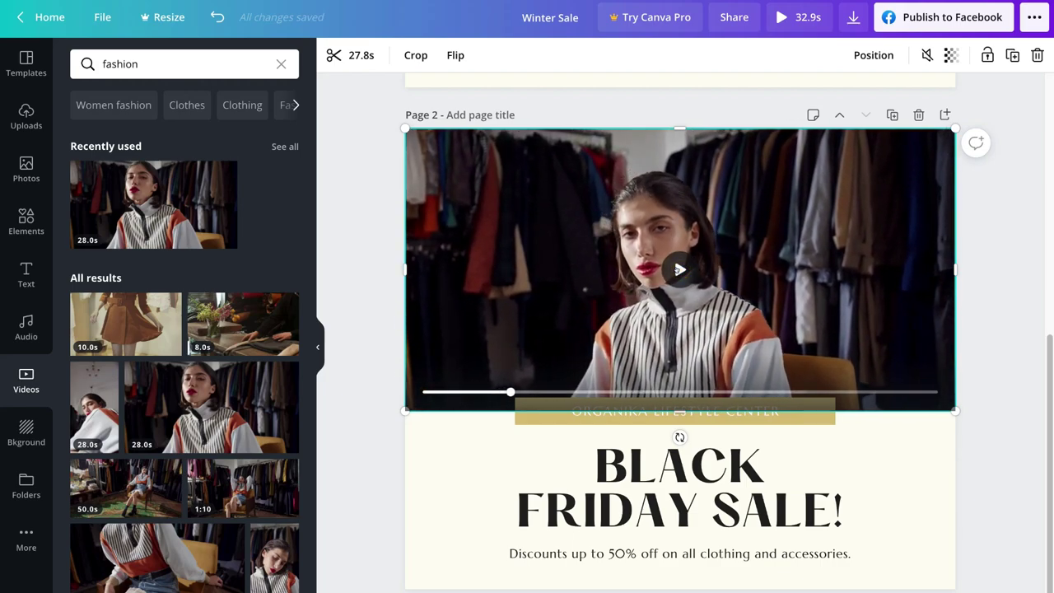
Trim the end of page 2's video clip so that its duration is 5.0 seconds
{"action": "left_click", "coordinate": [340, 57]}
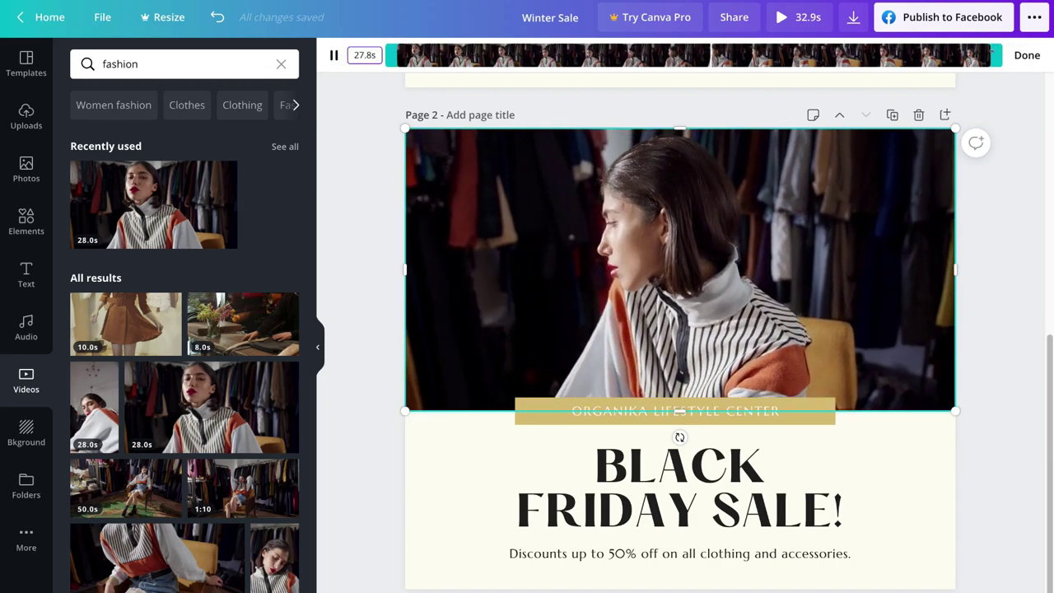
{"action": "left_click_drag", "start_coordinate": [992, 53], "coordinate": [507, 60]}
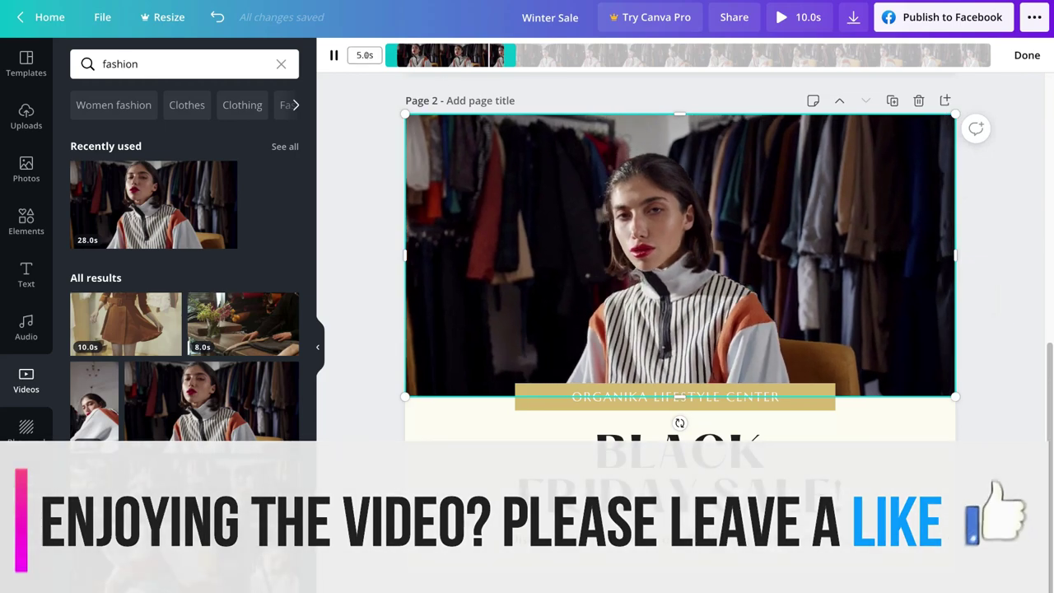
{"action": "left_click", "coordinate": [365, 56]}
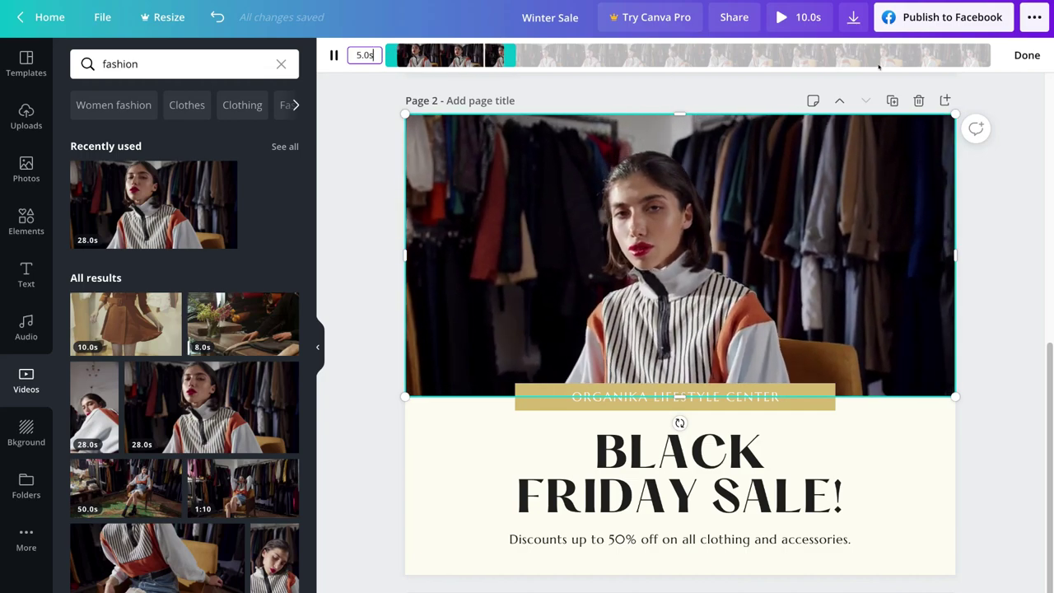
{"action": "left_click", "coordinate": [1019, 54]}
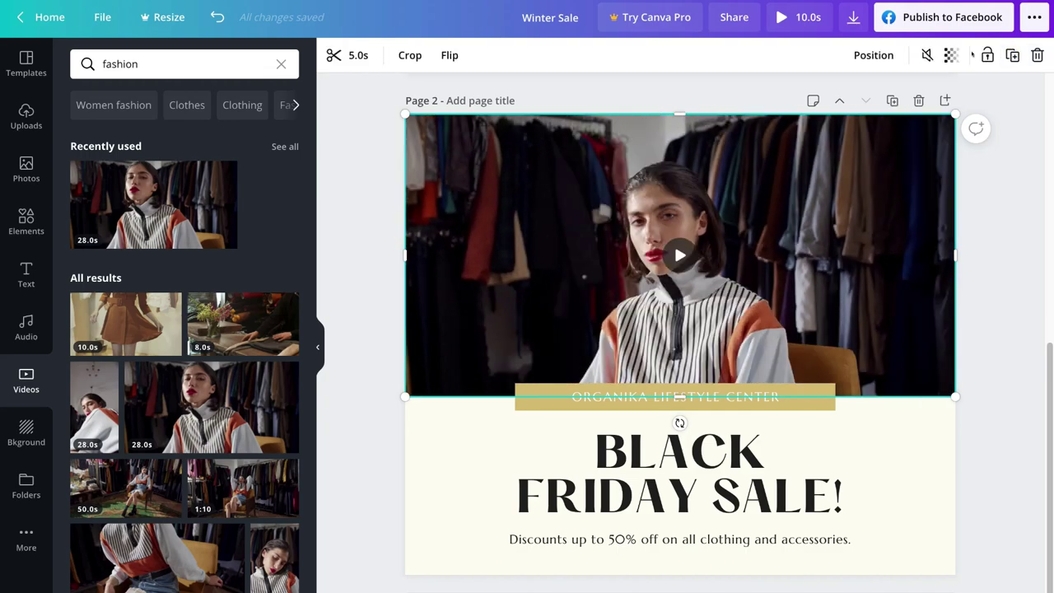
Replace the "BLACK FRIDAY SALE!" headline on page 2 with "BUY NOW & SAVE"
{"action": "left_click", "coordinate": [786, 487]}
{"action": "double_click", "coordinate": [784, 488]}
{"action": "left_click", "coordinate": [859, 481]}
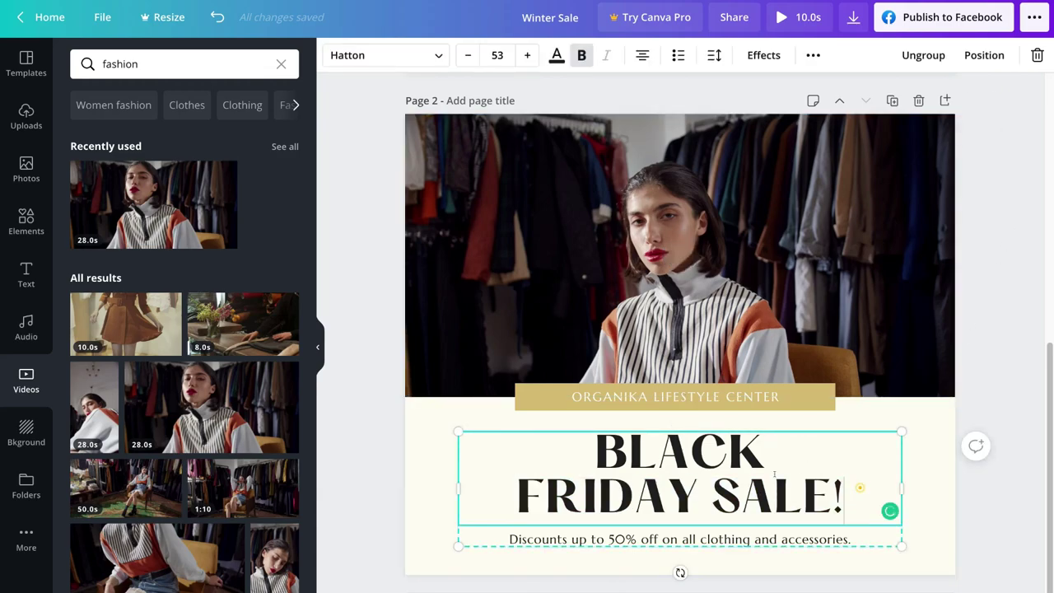
{"action": "key", "text": "ctrl+a"}
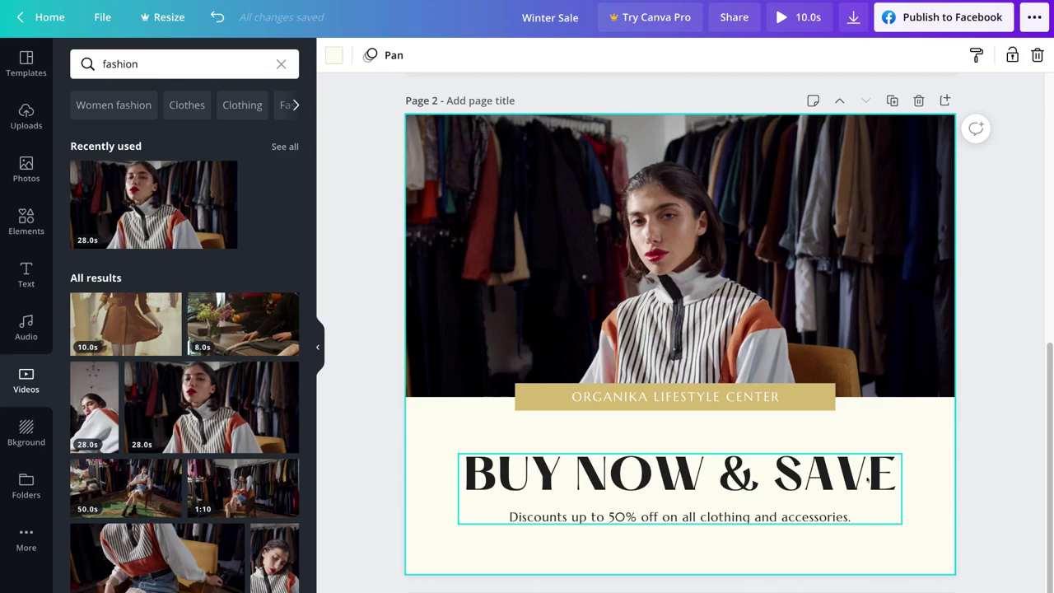
Select the banner text and the discount line on page 2 in turn to review their wording and font settings
{"action": "left_click", "coordinate": [757, 397]}
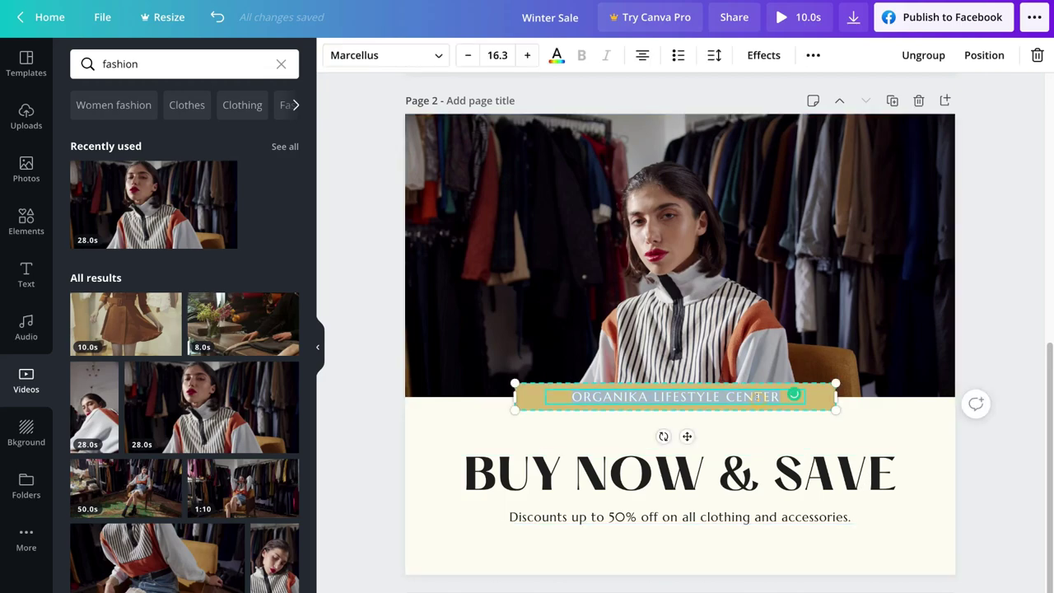
{"action": "double_click", "coordinate": [687, 517]}
{"action": "triple_click", "coordinate": [685, 517]}
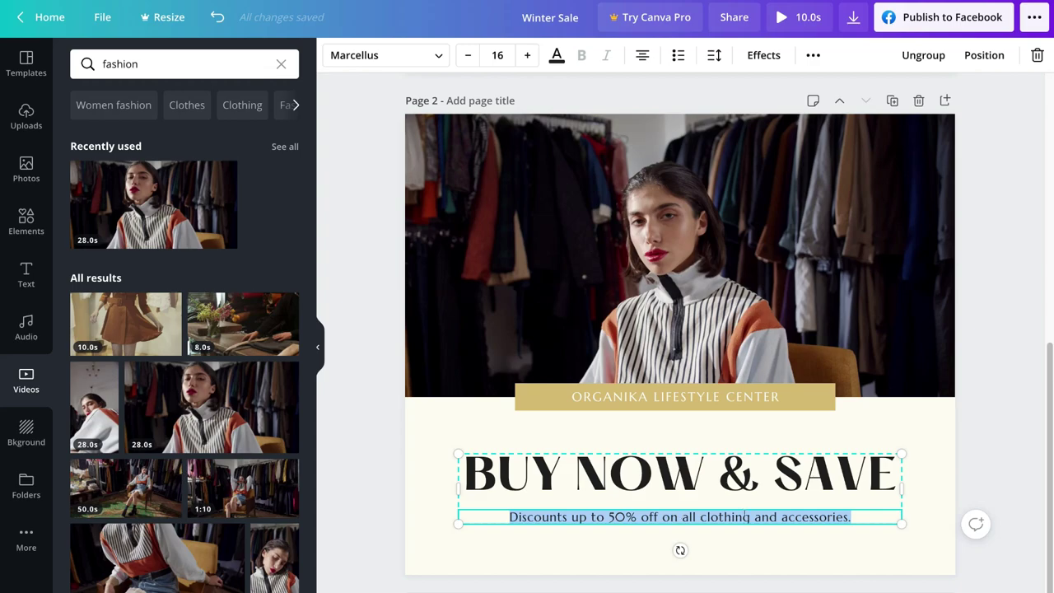
{"action": "left_click", "coordinate": [927, 467]}
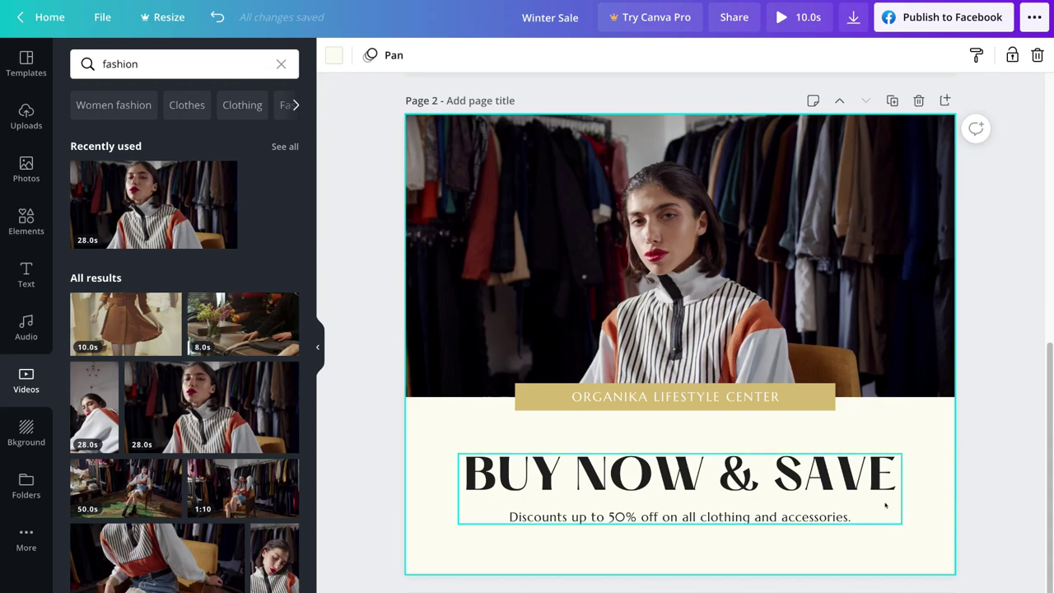
Change the fill color of page 2's "ORGANIKA LIFESTYLE CENTER" banner to the orange default color
{"action": "left_click", "coordinate": [823, 399]}
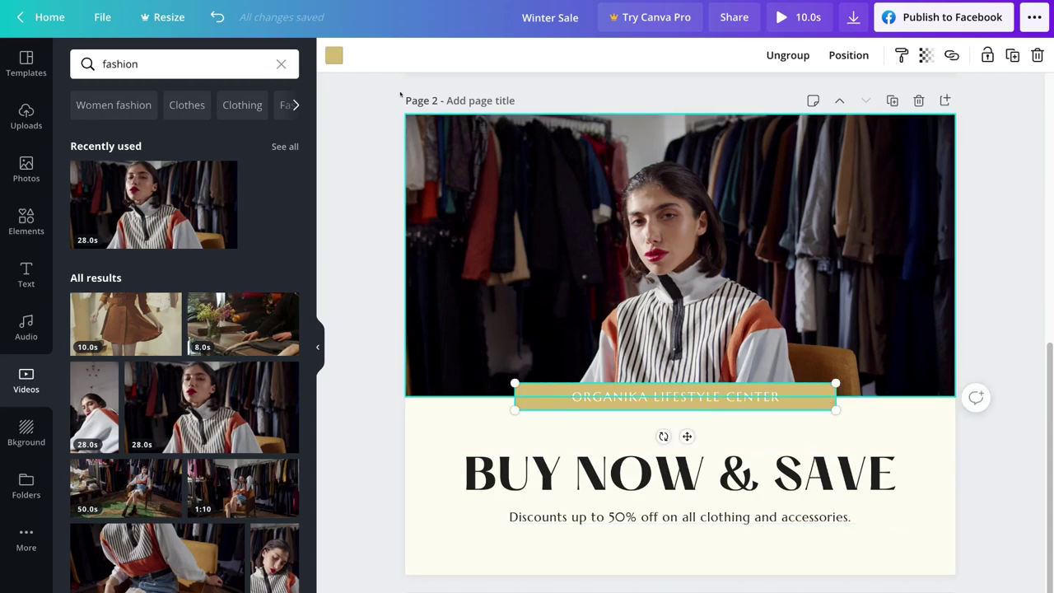
{"action": "left_click", "coordinate": [330, 56]}
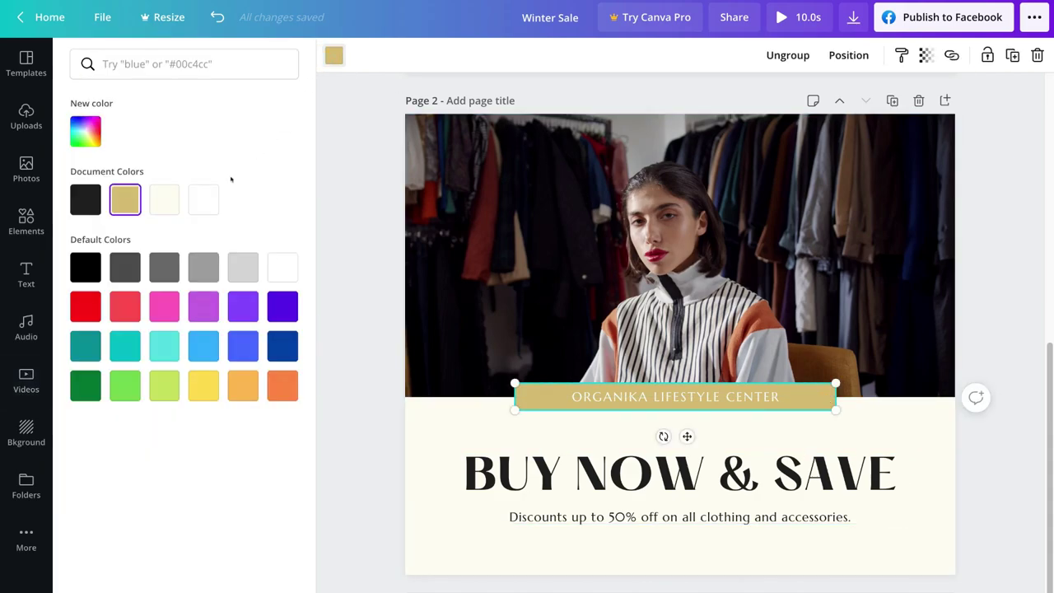
{"action": "left_click", "coordinate": [280, 382]}
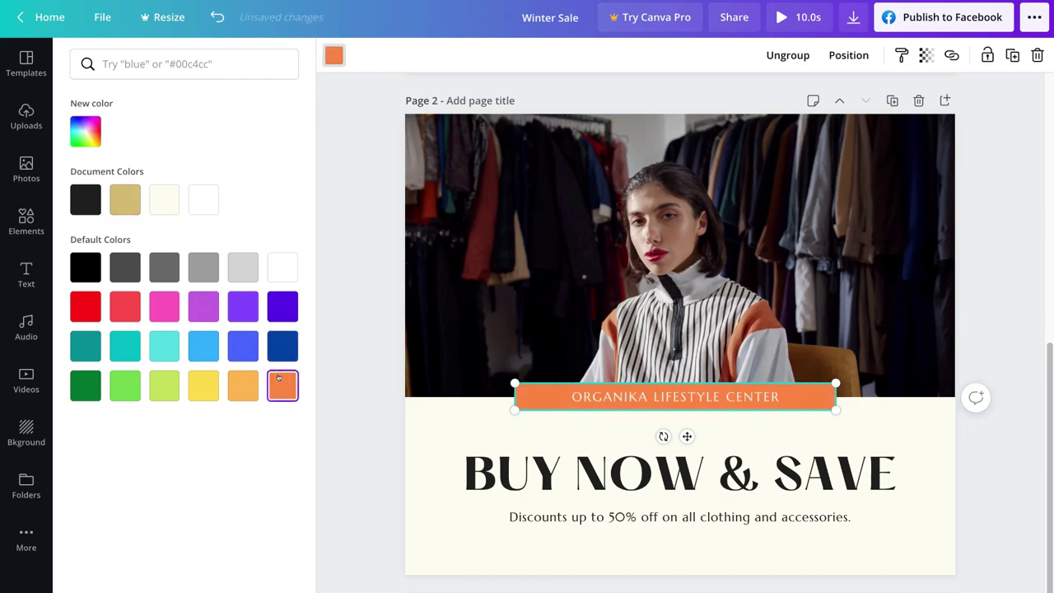
Compare the layouts of pages 1 and 2 and play the full video preview of the design
{"action": "left_click", "coordinate": [992, 463]}
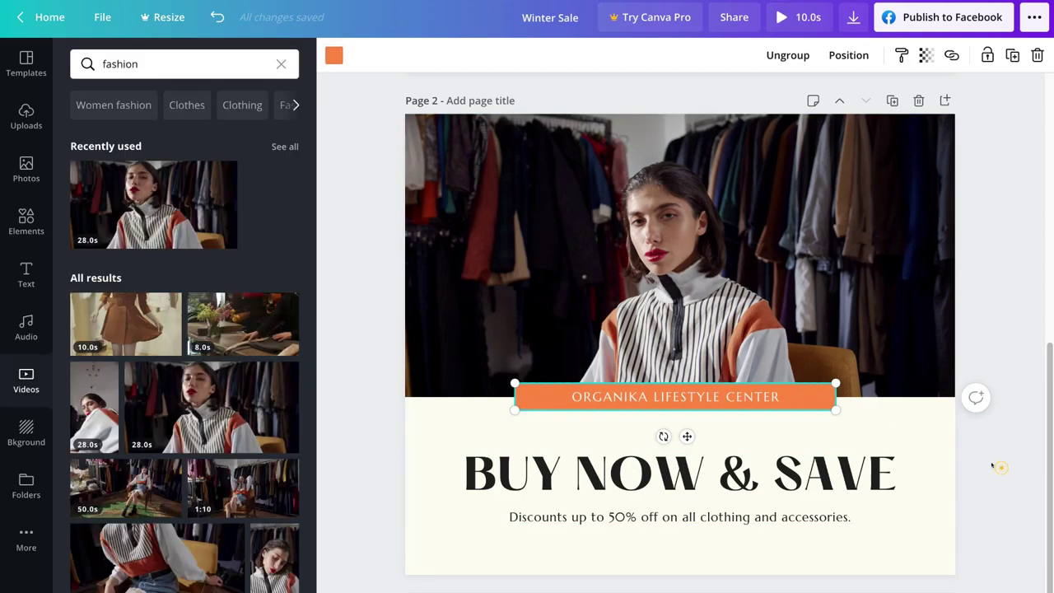
{"action": "scroll", "coordinate": [965, 421], "scroll_direction": "up", "scroll_amount": 6}
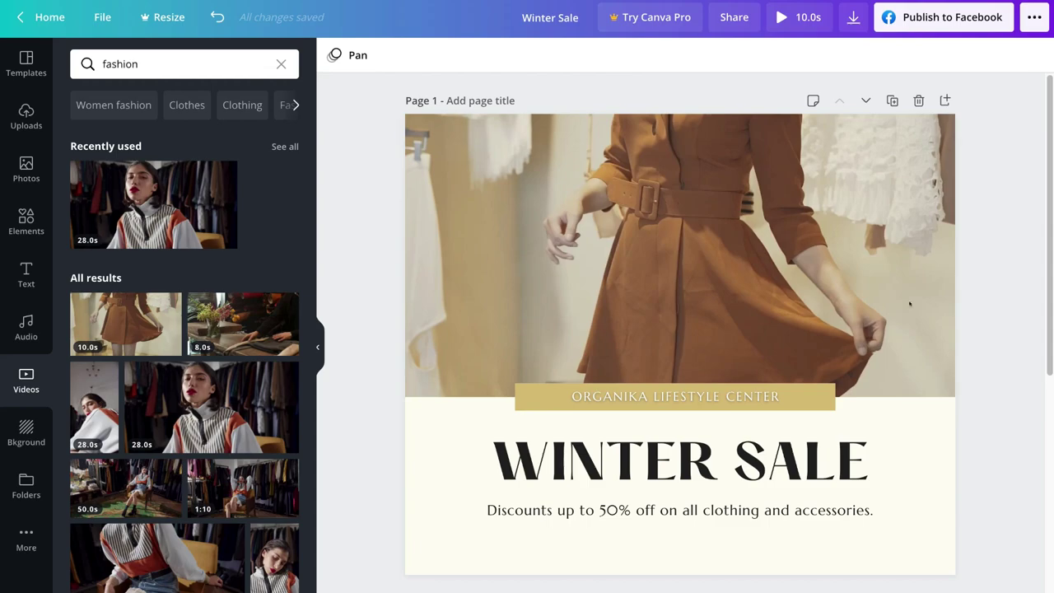
{"action": "scroll", "coordinate": [882, 309], "scroll_direction": "down", "scroll_amount": 6}
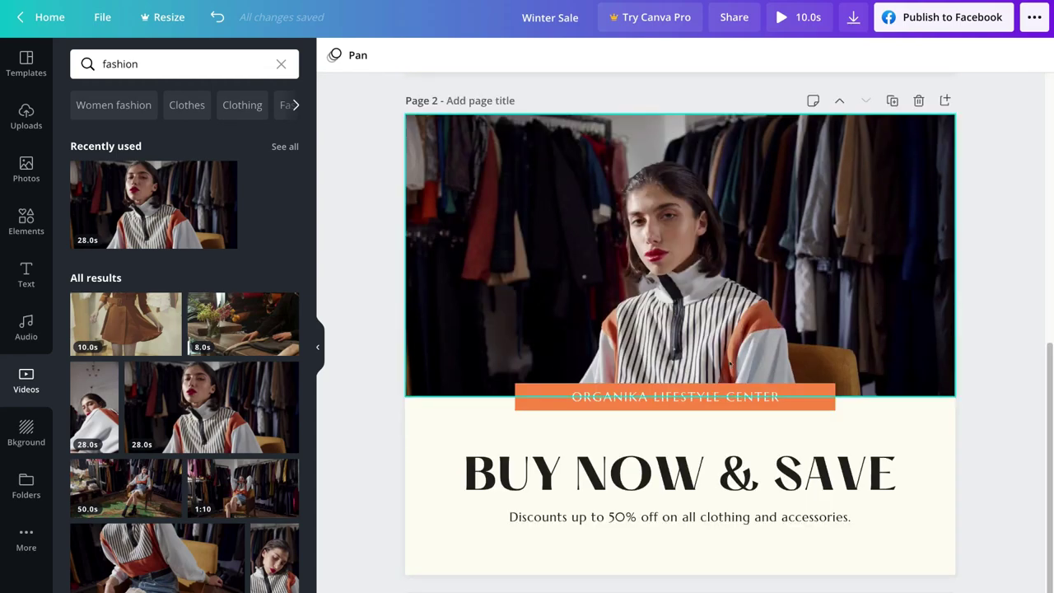
{"action": "scroll", "coordinate": [730, 363], "scroll_direction": "up", "scroll_amount": 6}
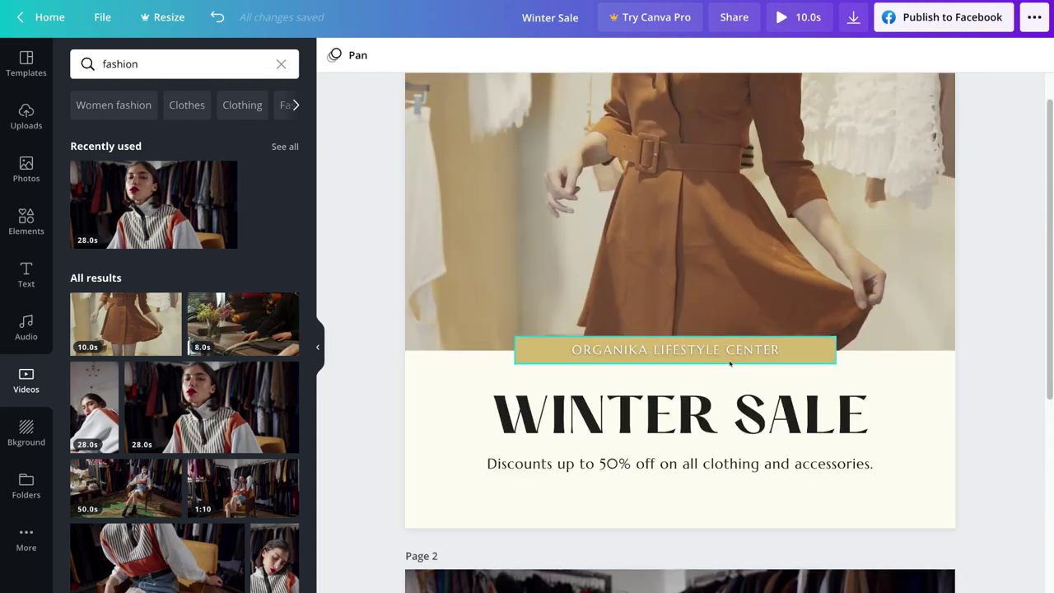
{"action": "scroll", "coordinate": [729, 363], "scroll_direction": "up", "scroll_amount": 1}
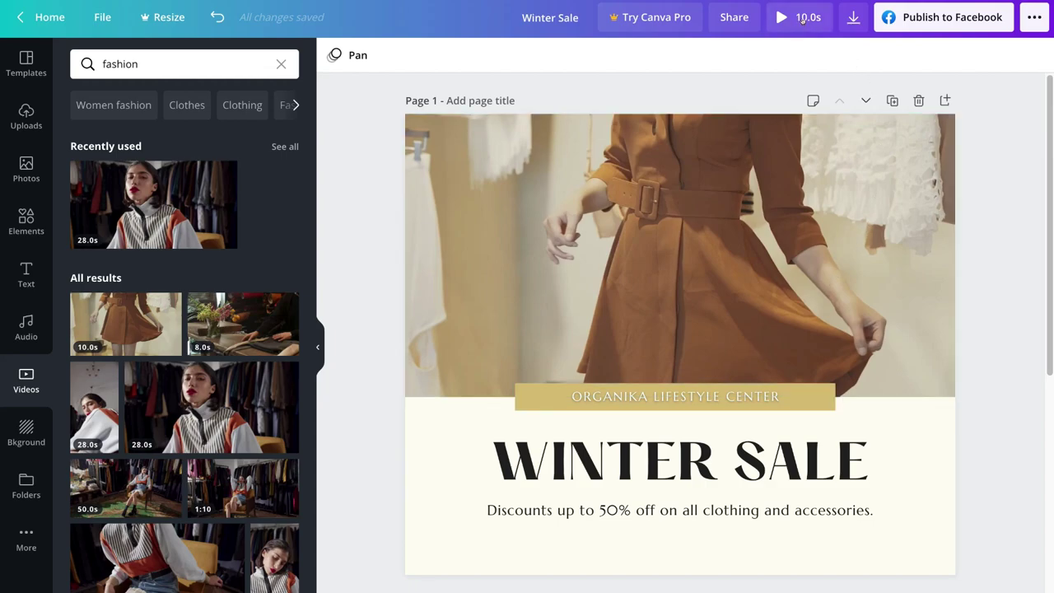
{"action": "left_click", "coordinate": [803, 18]}
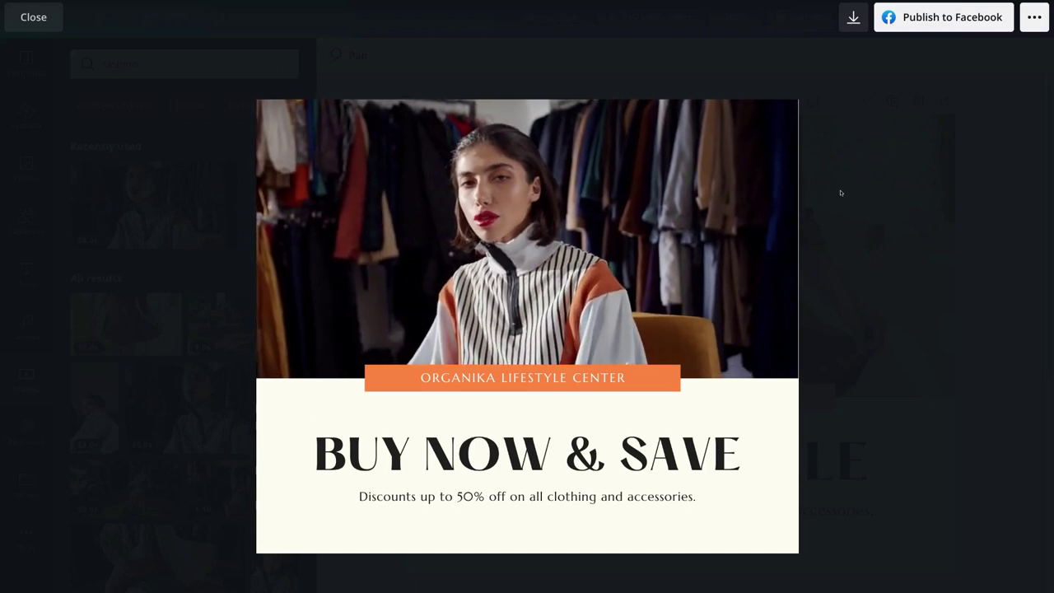
{"action": "left_click", "coordinate": [34, 28]}
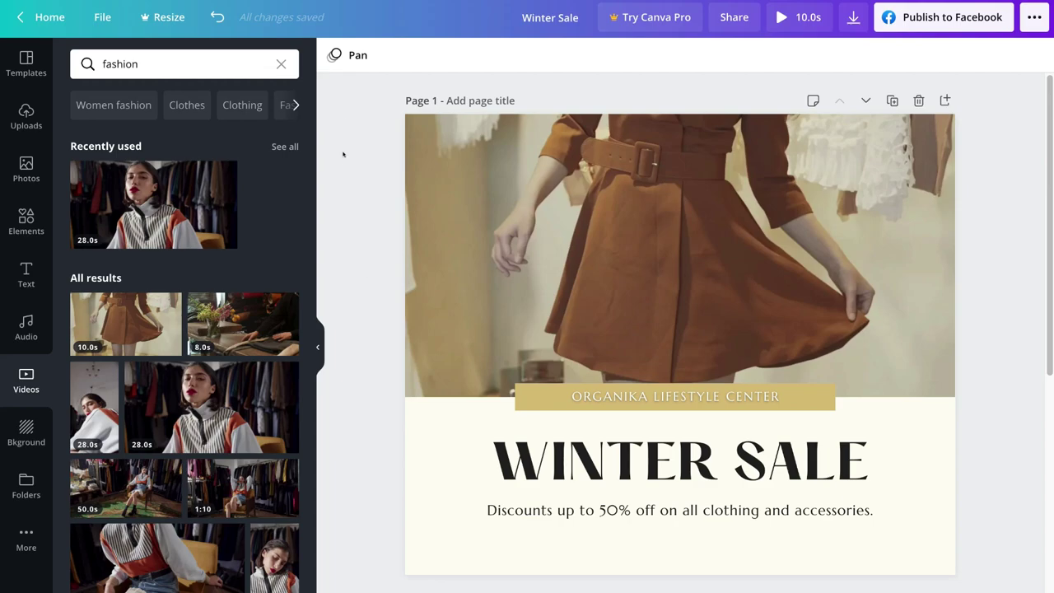
Set the page animations to Pan for page 1 and the first Rise option for page 2, and preview the video
{"action": "left_click", "coordinate": [331, 54]}
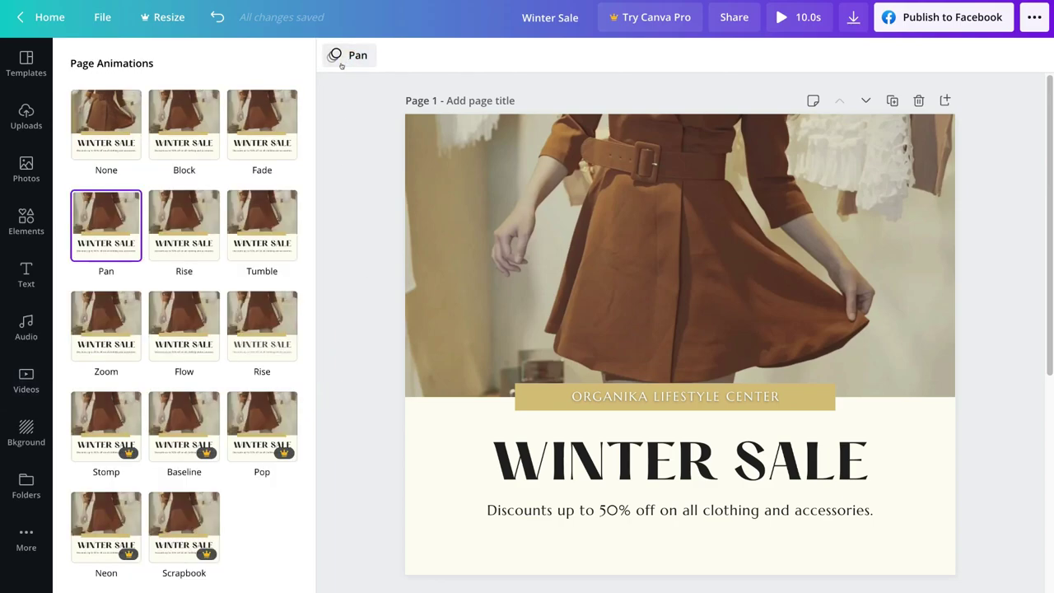
{"action": "left_click", "coordinate": [105, 215]}
{"action": "scroll", "coordinate": [369, 216], "scroll_direction": "down", "scroll_amount": 5}
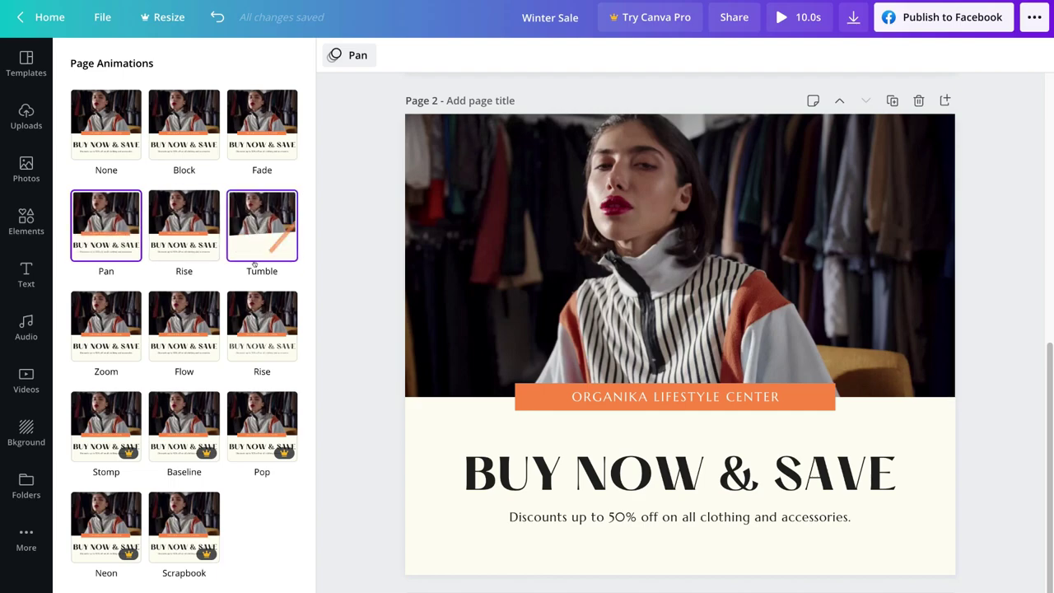
{"action": "left_click", "coordinate": [194, 229]}
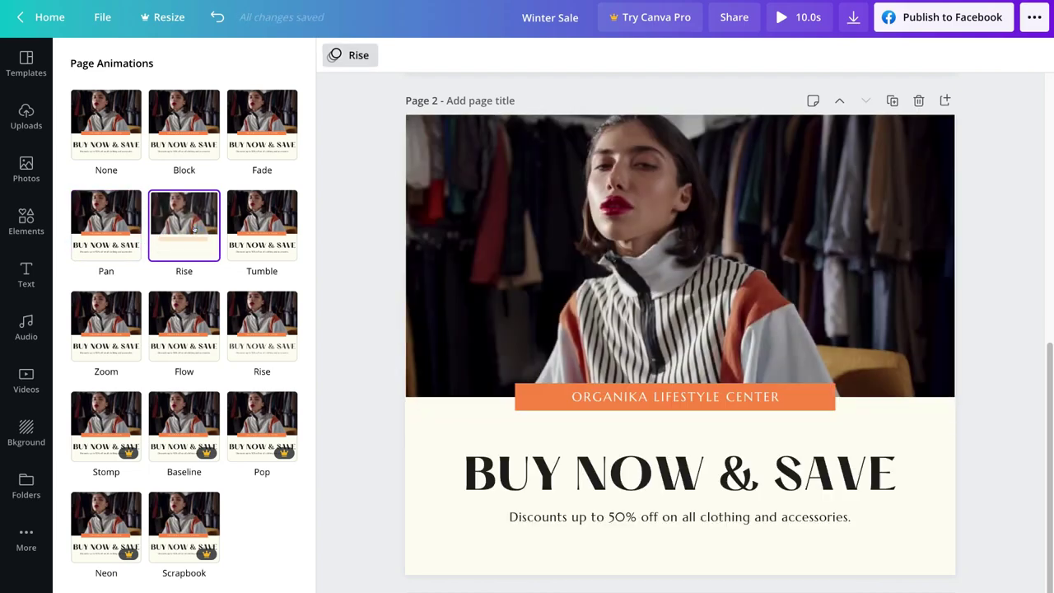
{"action": "left_click", "coordinate": [792, 19]}
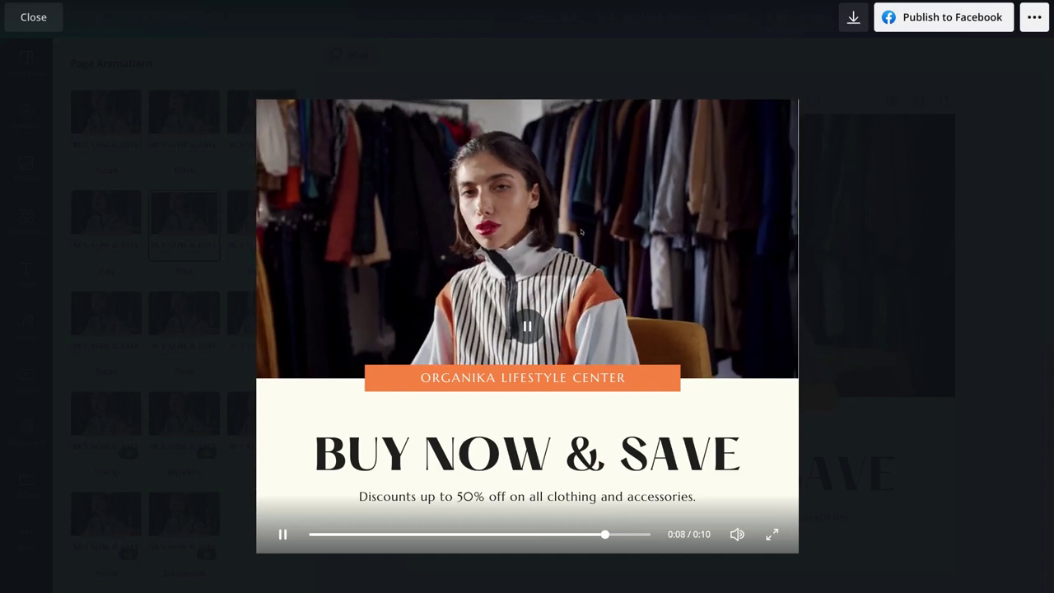
{"action": "left_click", "coordinate": [47, 22]}
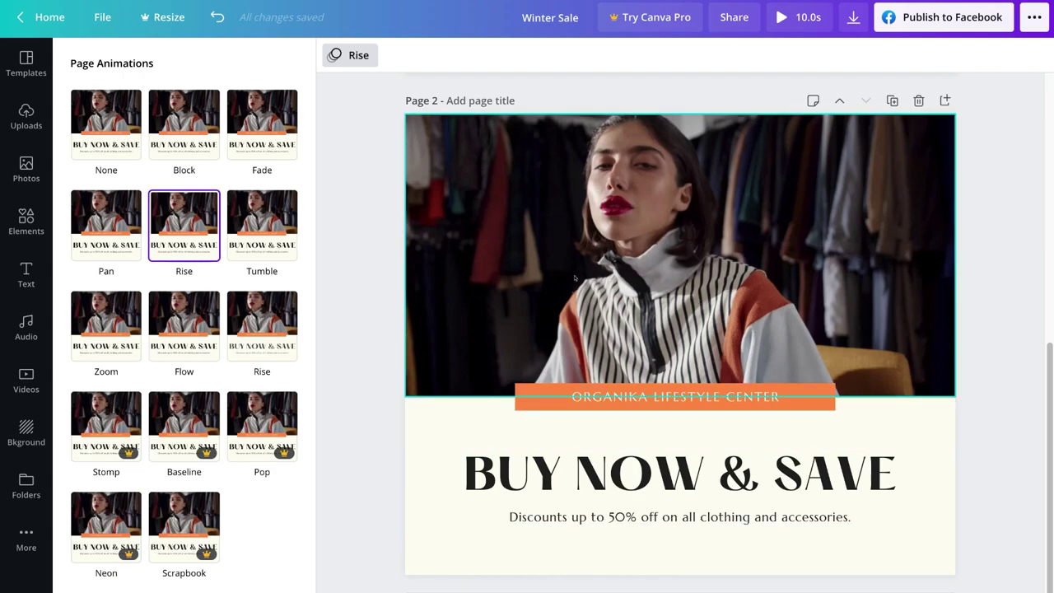
Download the design as an MP4 Video with all pages (1–2) selected
{"action": "left_click", "coordinate": [854, 18]}
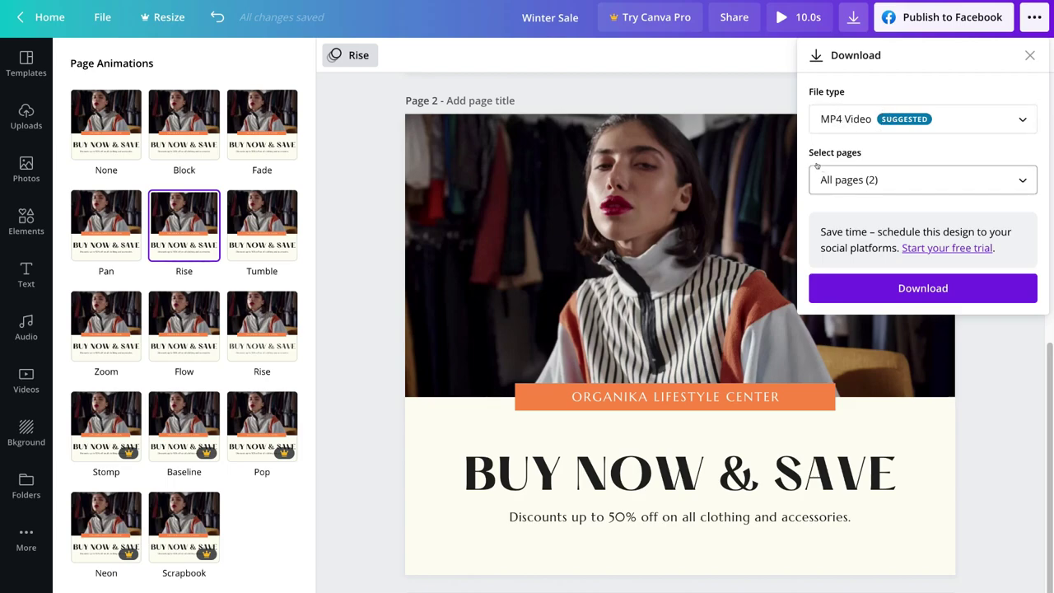
{"action": "left_click", "coordinate": [893, 180]}
{"action": "left_click", "coordinate": [871, 259]}
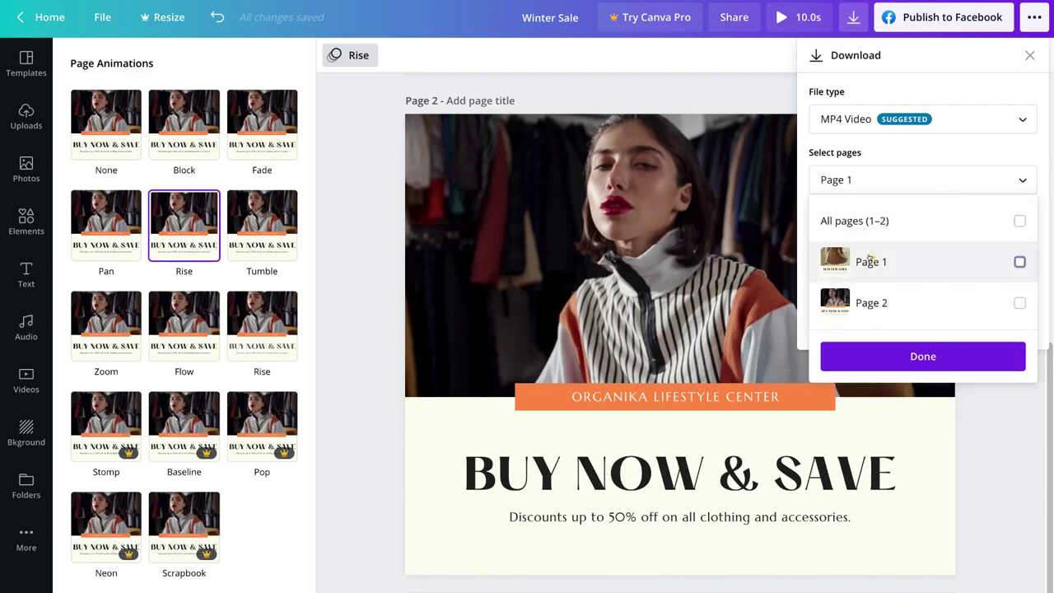
{"action": "left_click", "coordinate": [869, 259]}
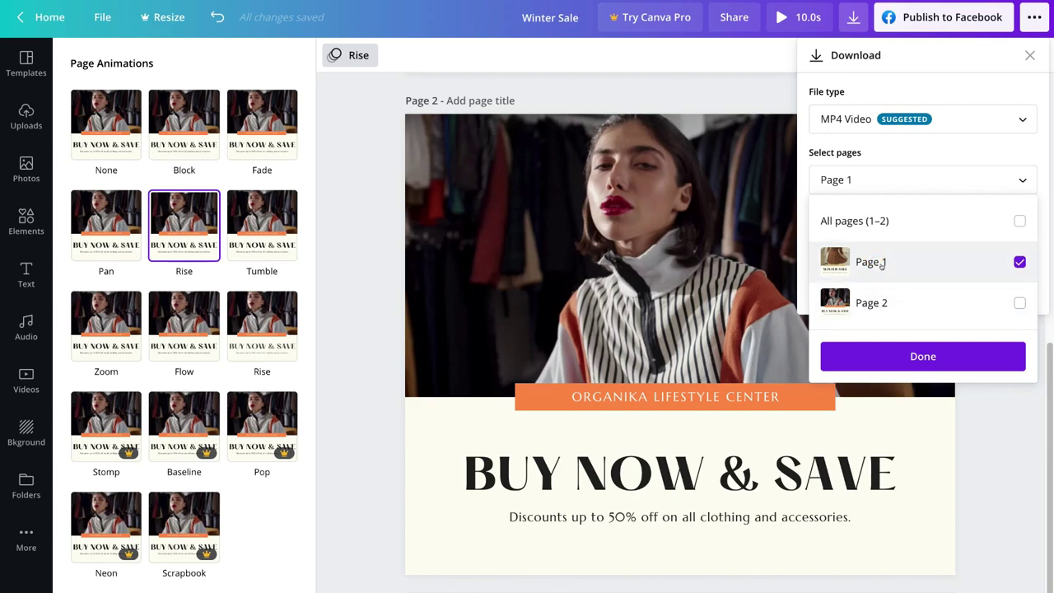
{"action": "left_click", "coordinate": [1017, 220]}
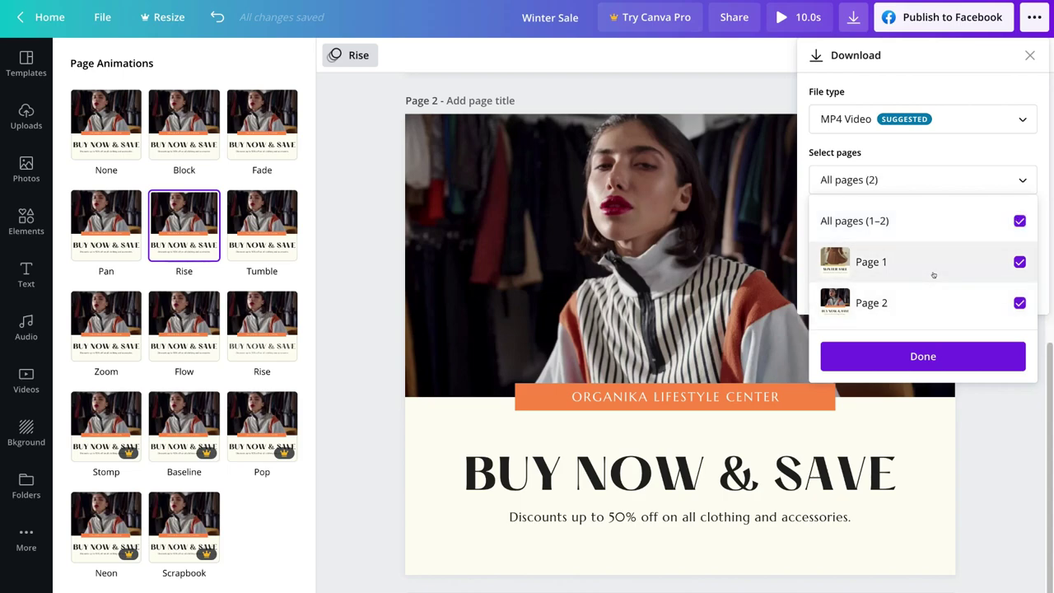
{"action": "left_click", "coordinate": [874, 348]}
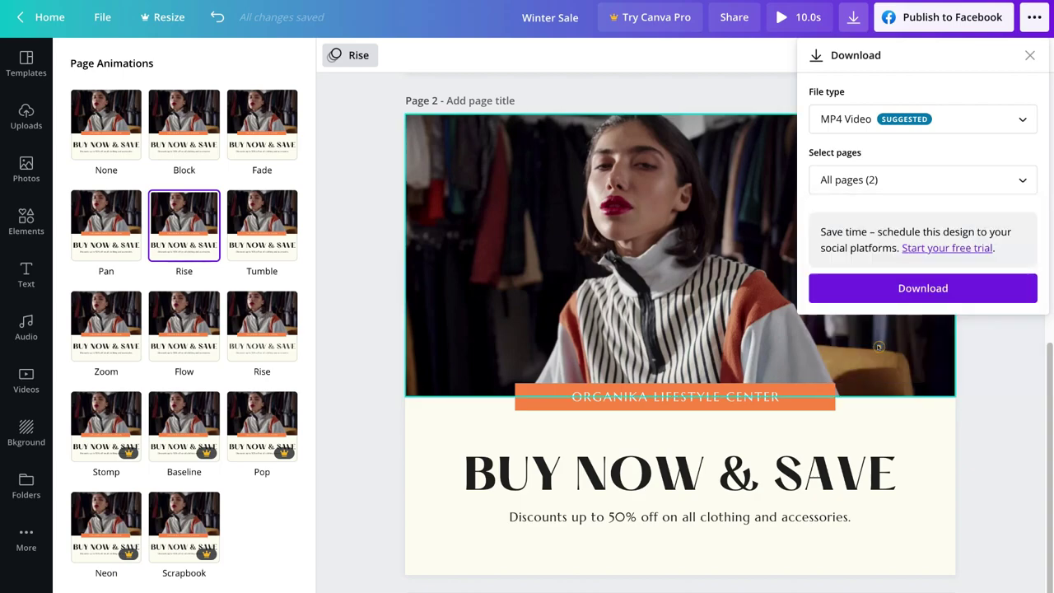
{"action": "left_click", "coordinate": [922, 289]}
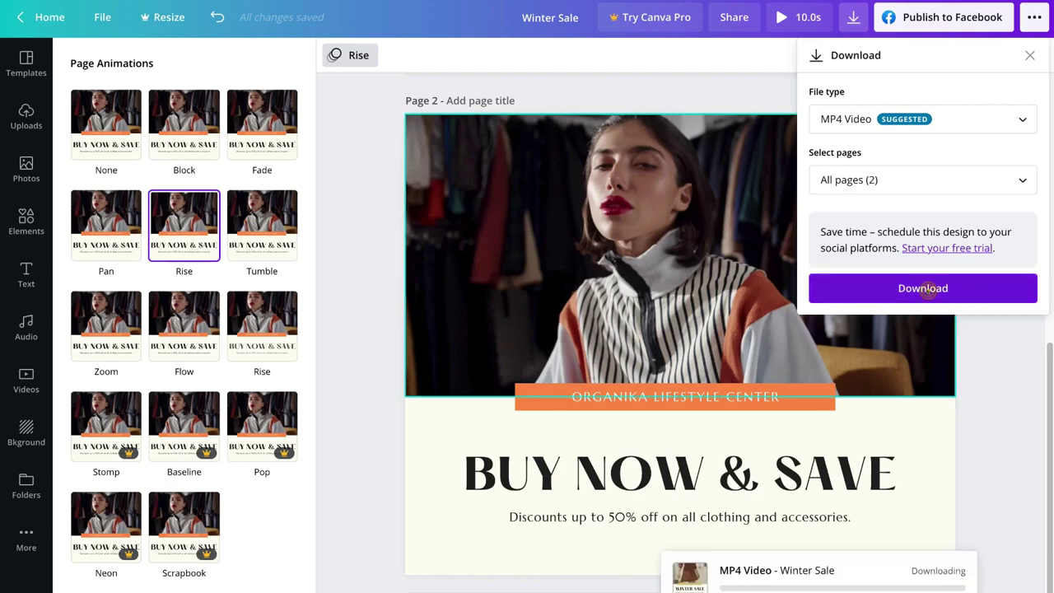